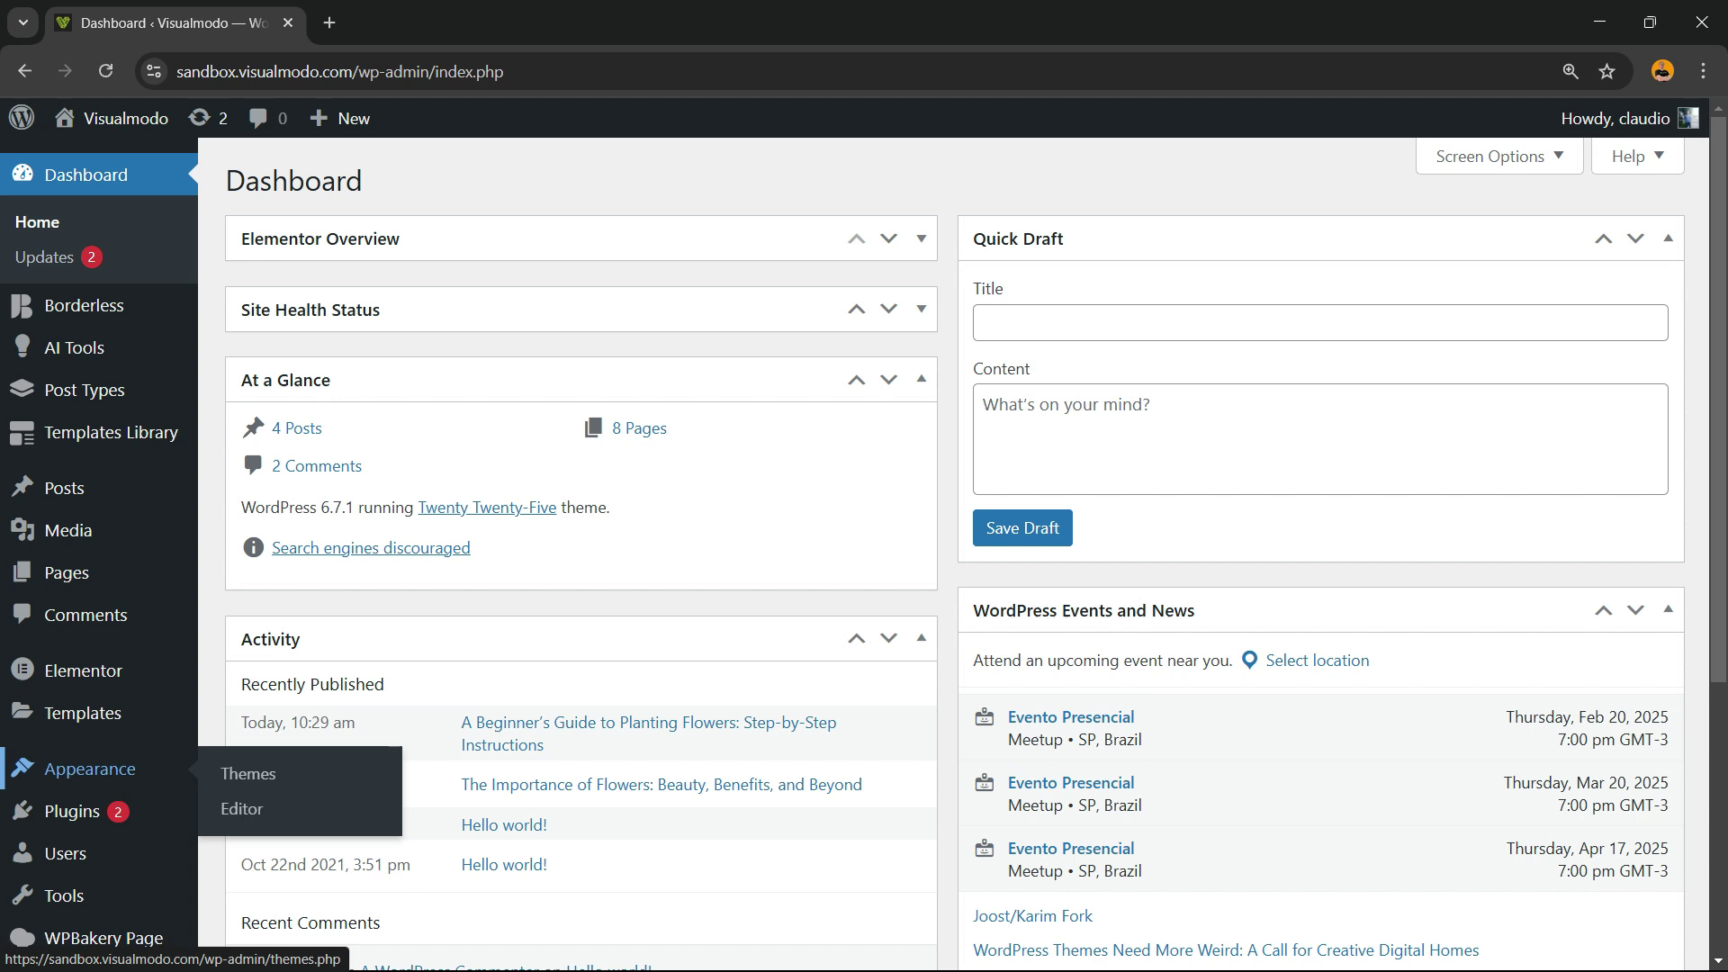
Step: View the installed themes under Appearance > Themes, then launch the site editor from Appearance > Editor
{"action": "left_click", "coordinate": [244, 771]}
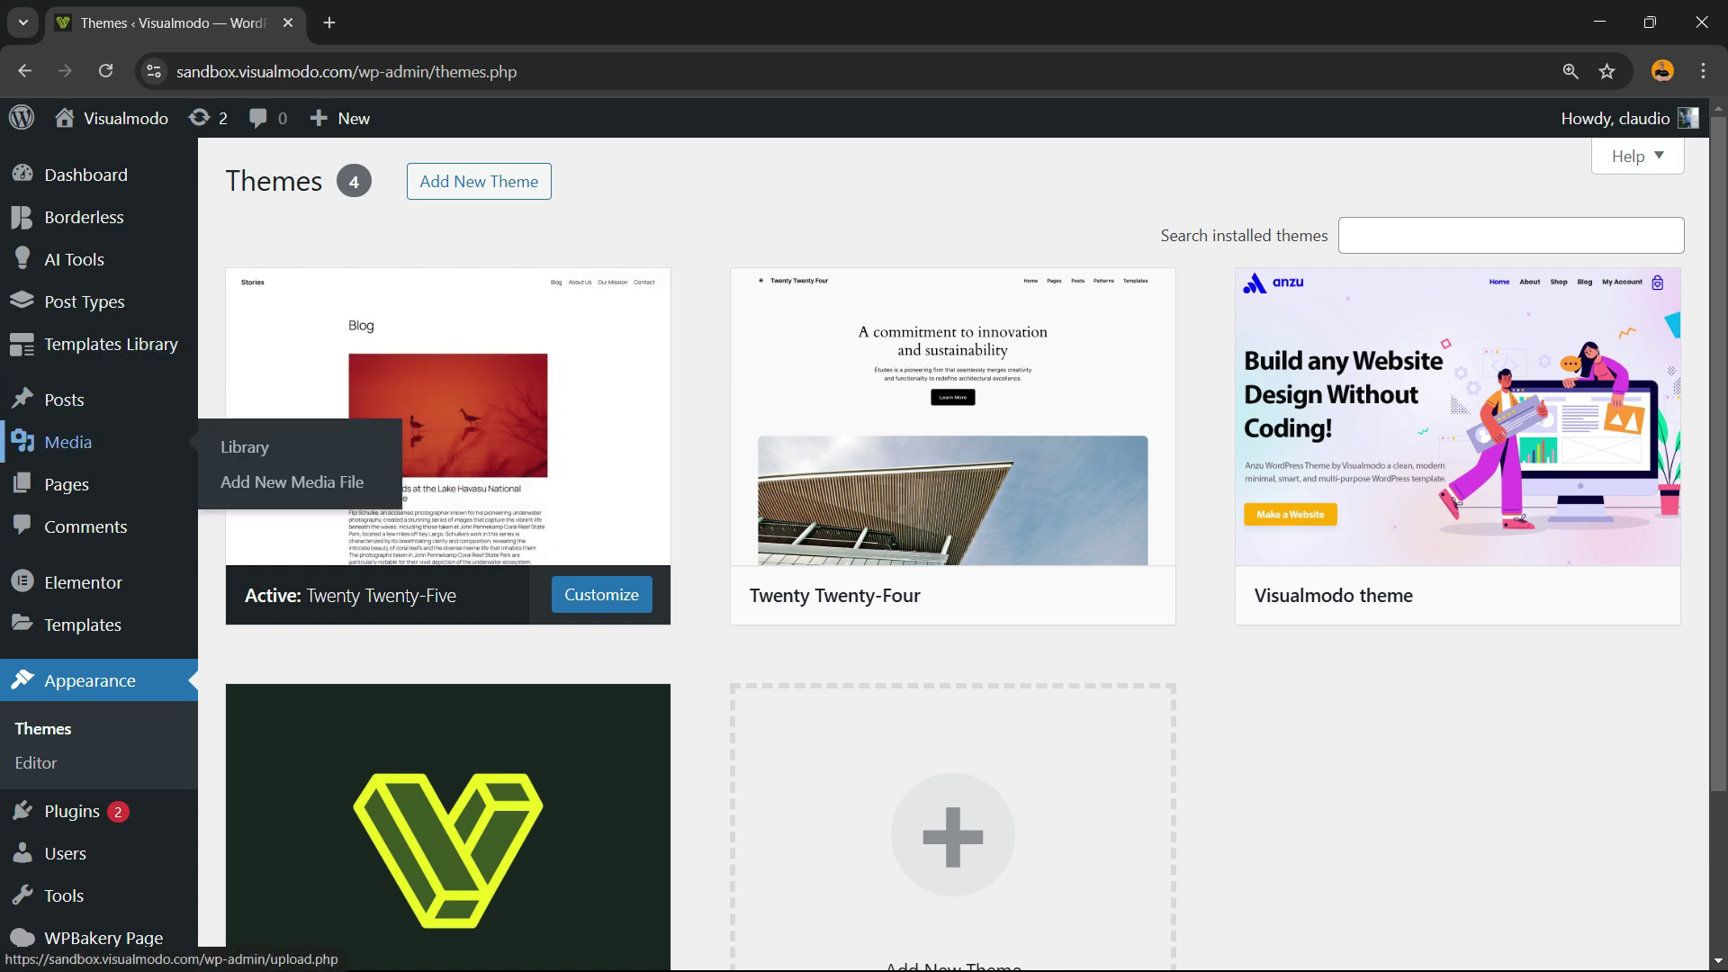
{"action": "scroll", "coordinate": [81, 441], "scroll_direction": "down", "scroll_amount": 2}
{"action": "scroll", "coordinate": [80, 444], "scroll_direction": "down", "scroll_amount": 1}
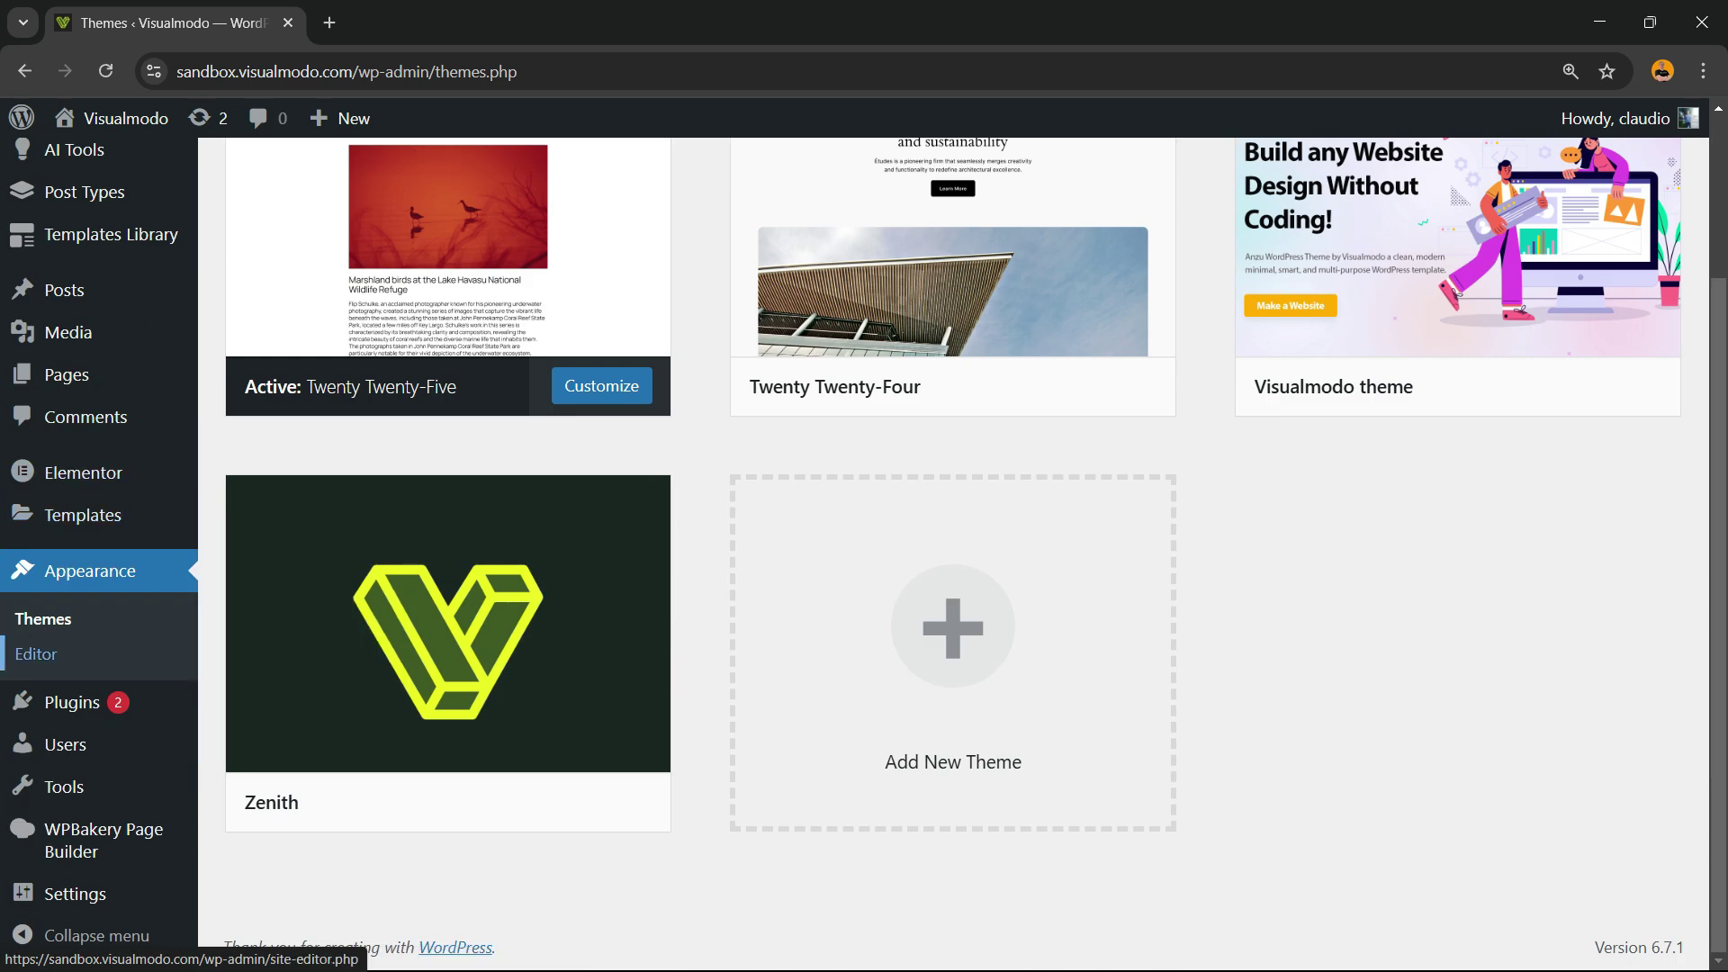
{"action": "left_click", "coordinate": [36, 653]}
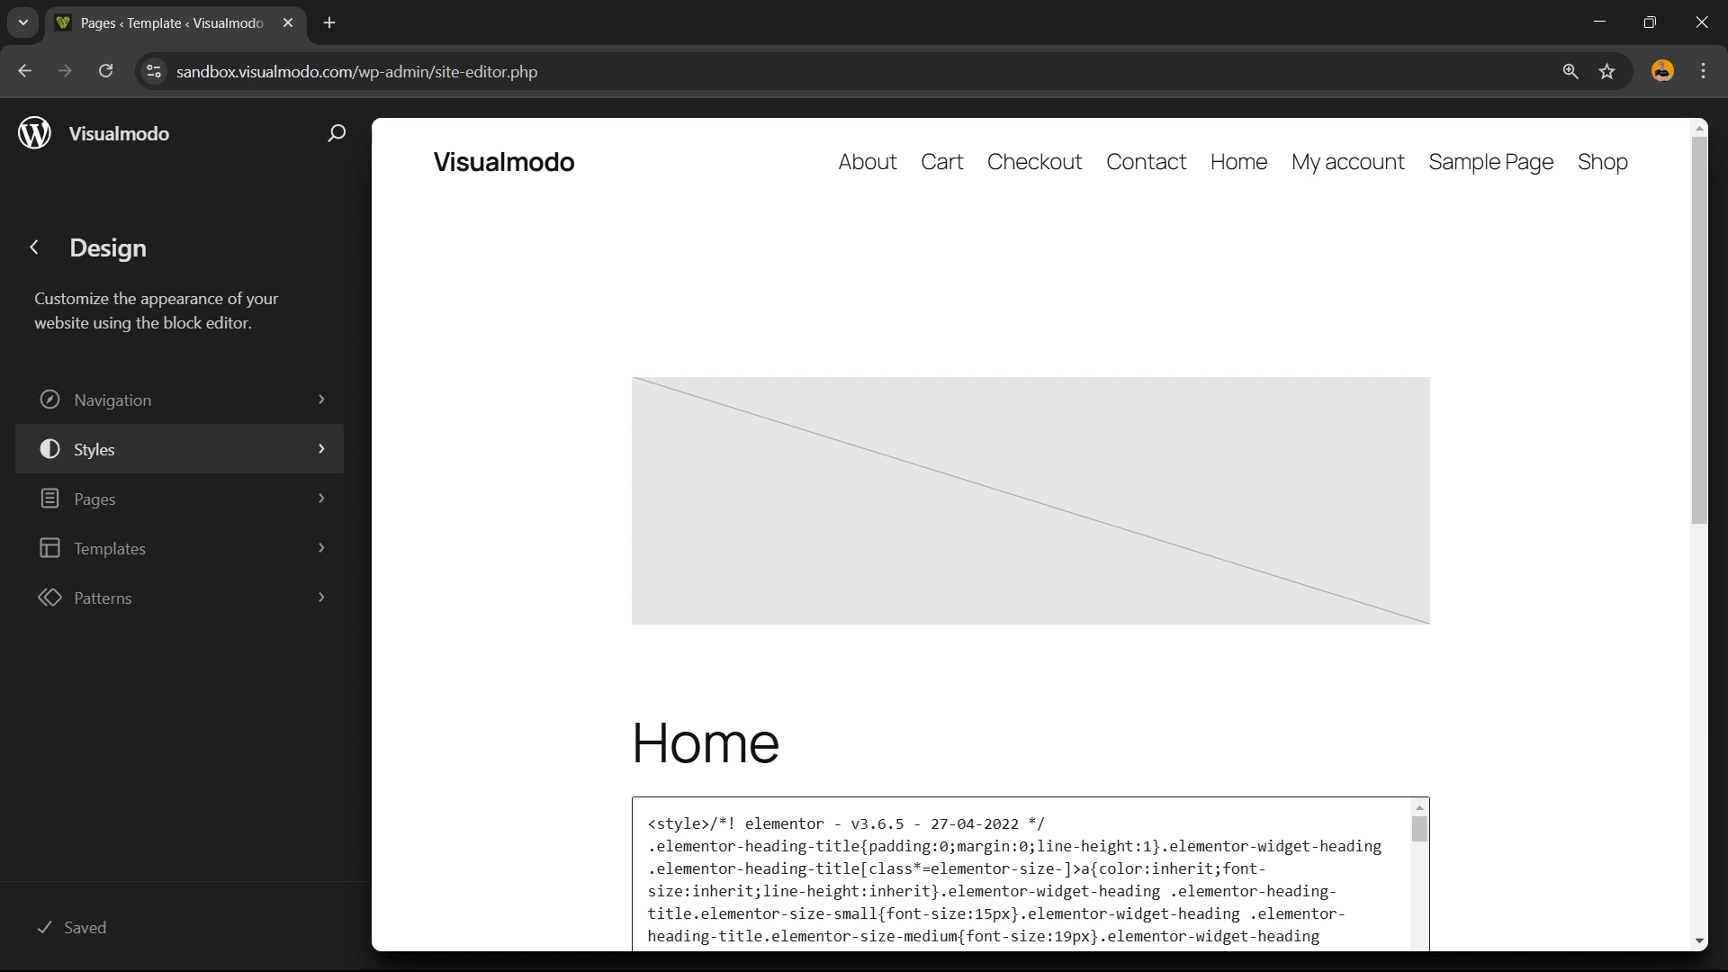
Step: Open Styles, enter editing mode on the Home page canvas, and show the global style settings
{"action": "left_click", "coordinate": [180, 449]}
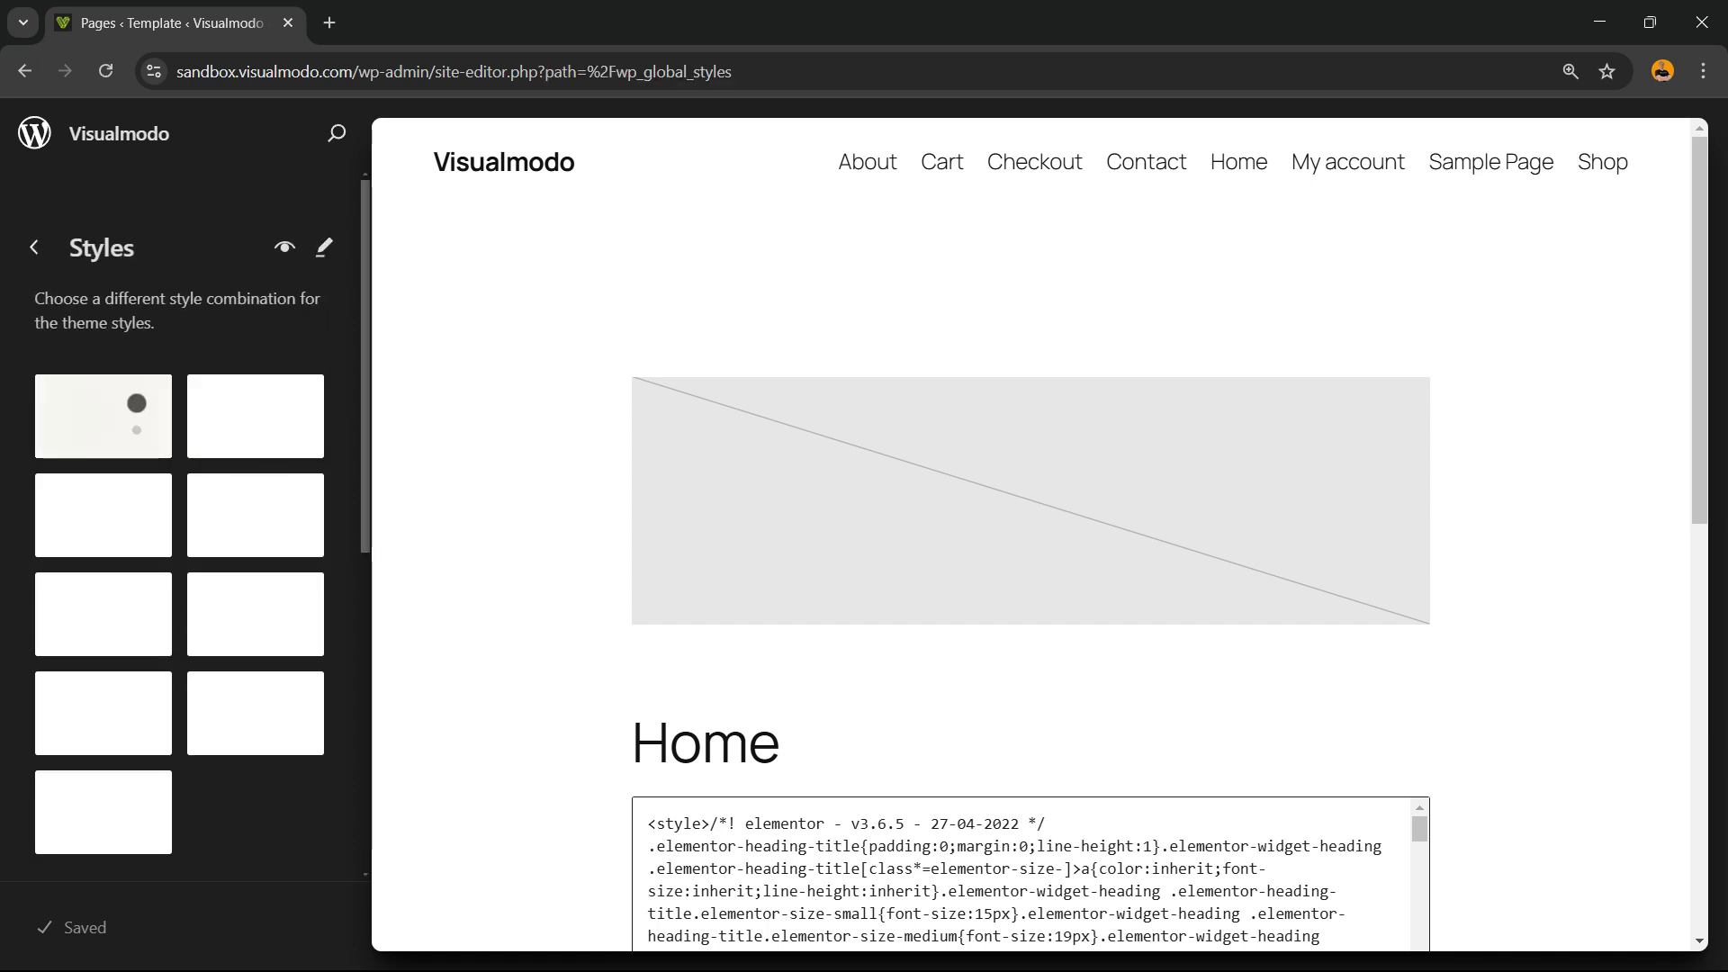
{"action": "left_click", "coordinate": [990, 297]}
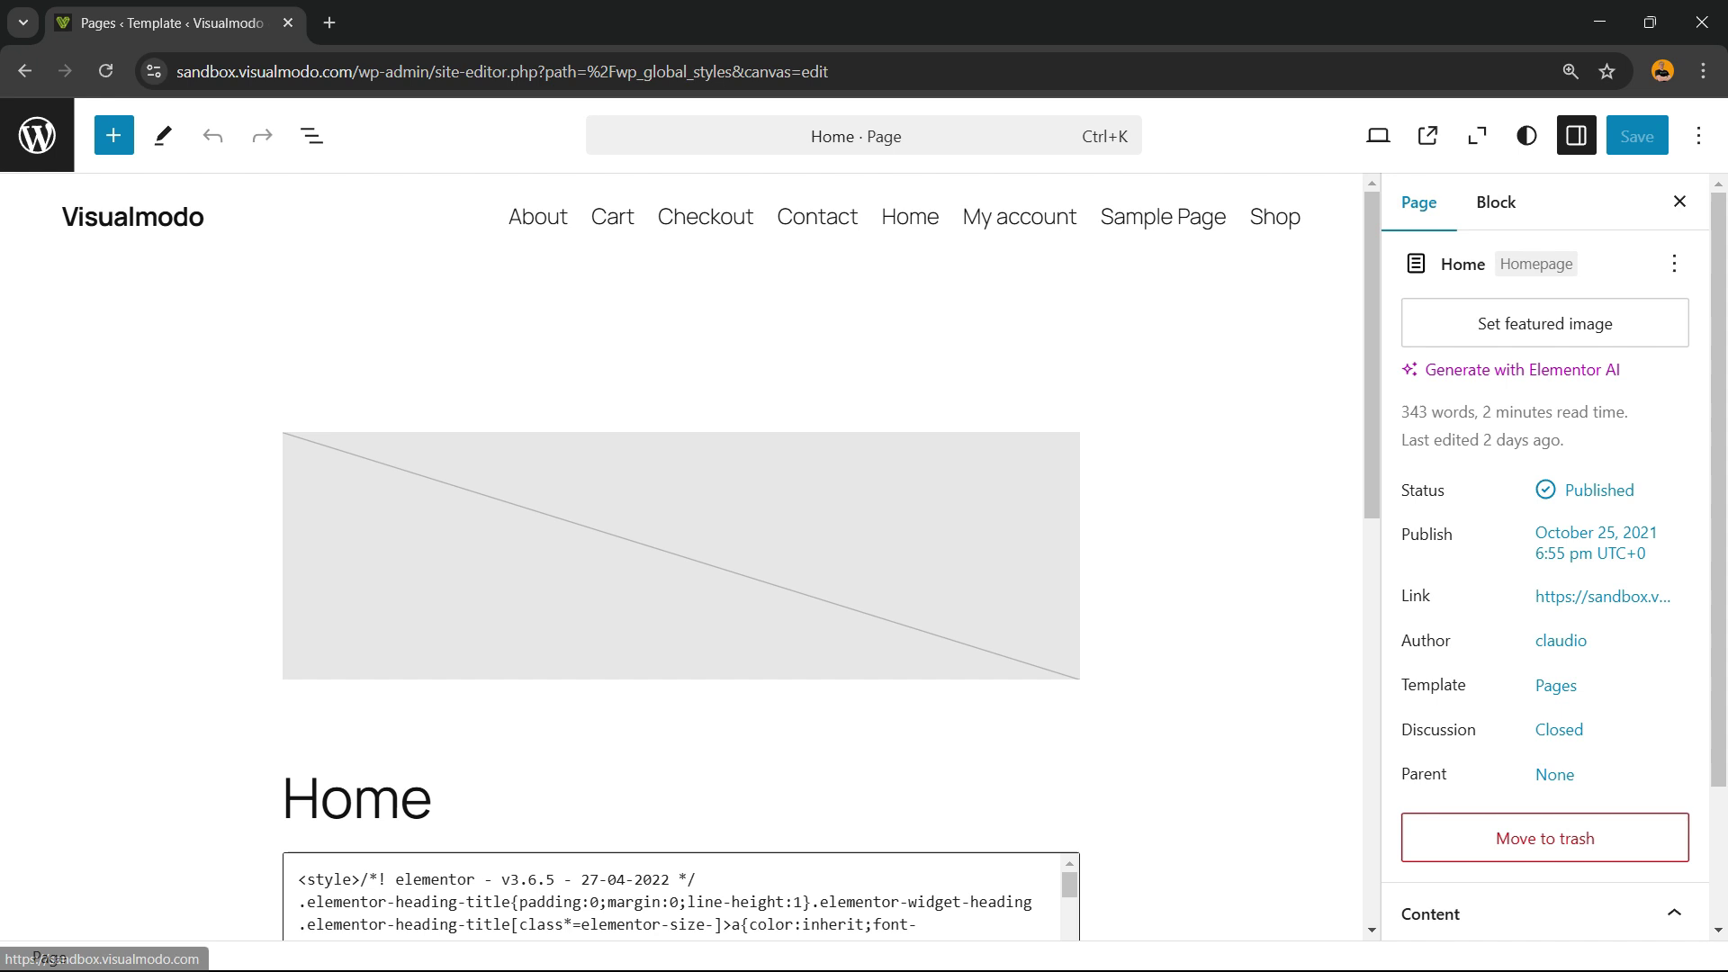
{"action": "left_click", "coordinate": [1527, 136]}
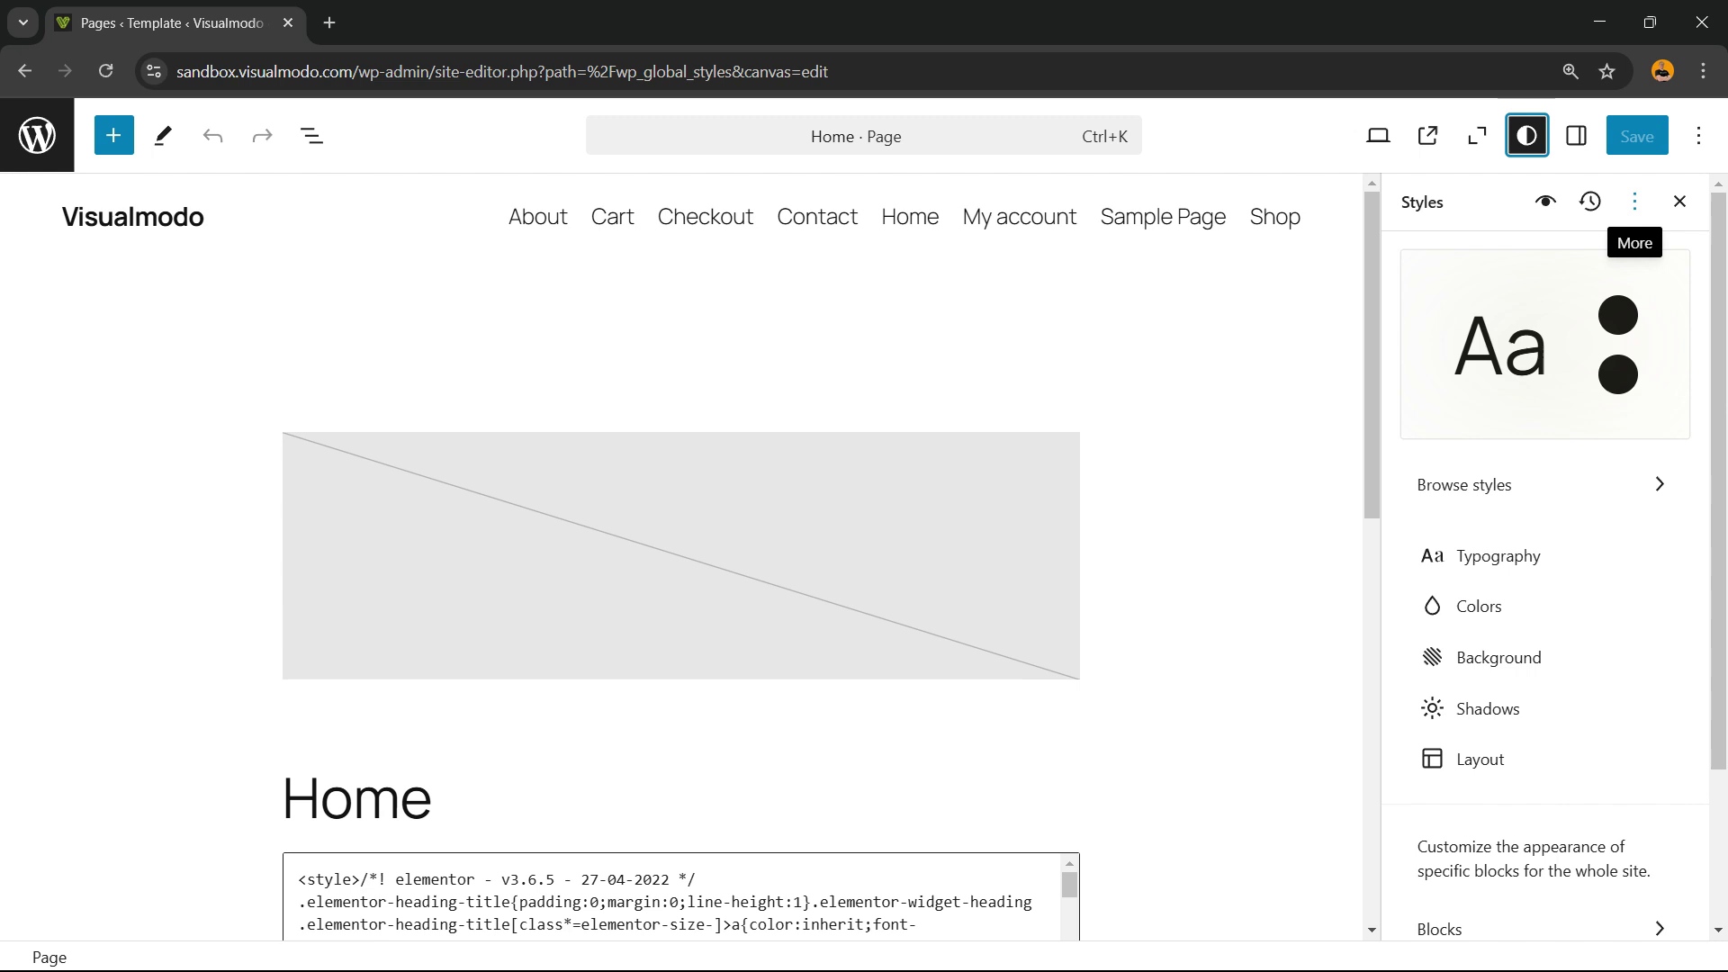
Step: Open the Additional CSS editor and place the caret after the hide-desktop/hide-mobile media-query rules
{"action": "left_click", "coordinate": [1634, 201]}
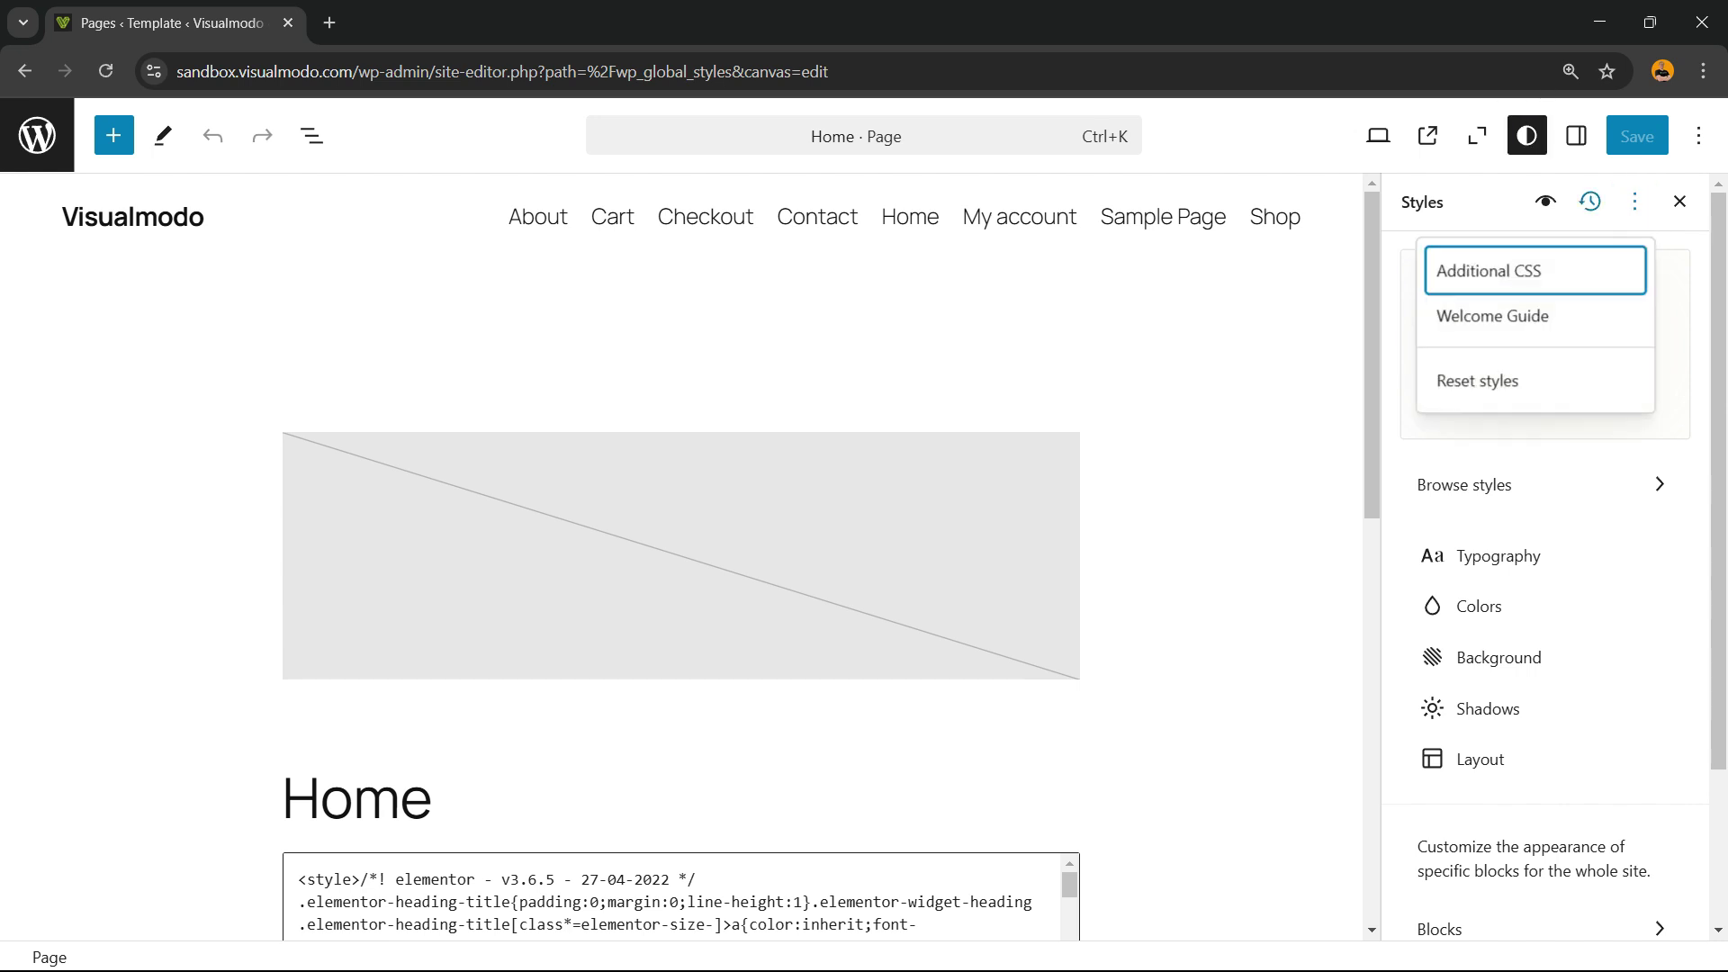
{"action": "key", "text": "Return"}
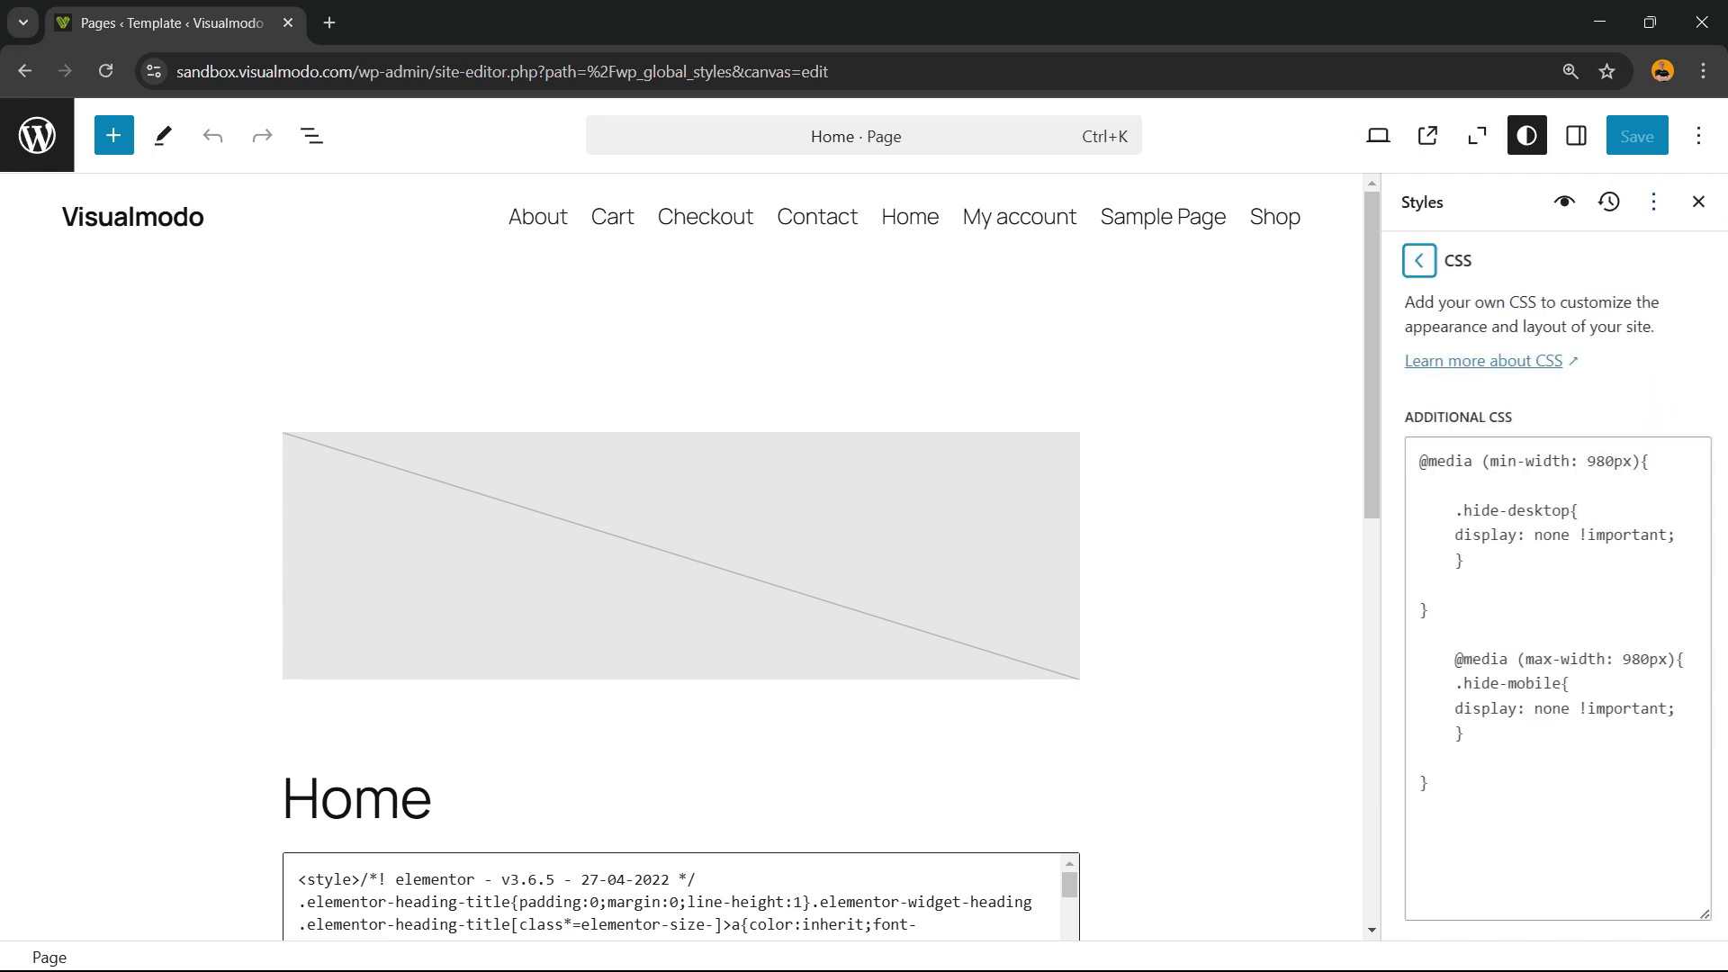
{"action": "key", "text": "Tab"}
{"action": "key", "text": "ctrl+a"}
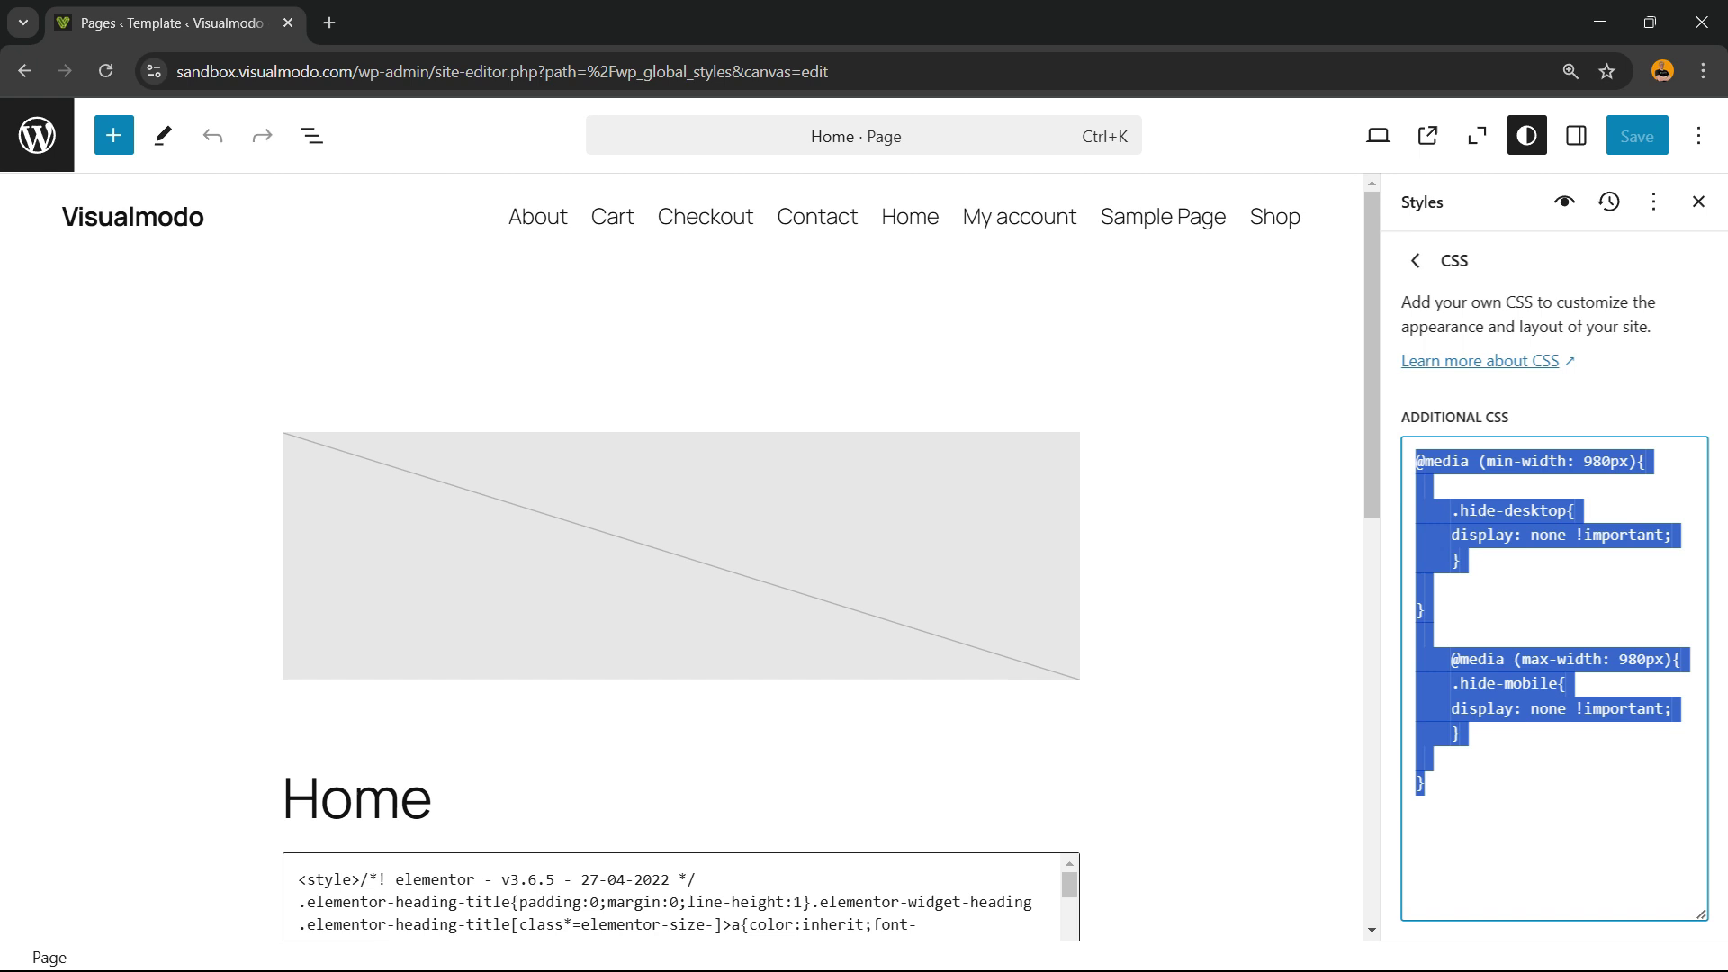
{"action": "key", "text": "Right"}
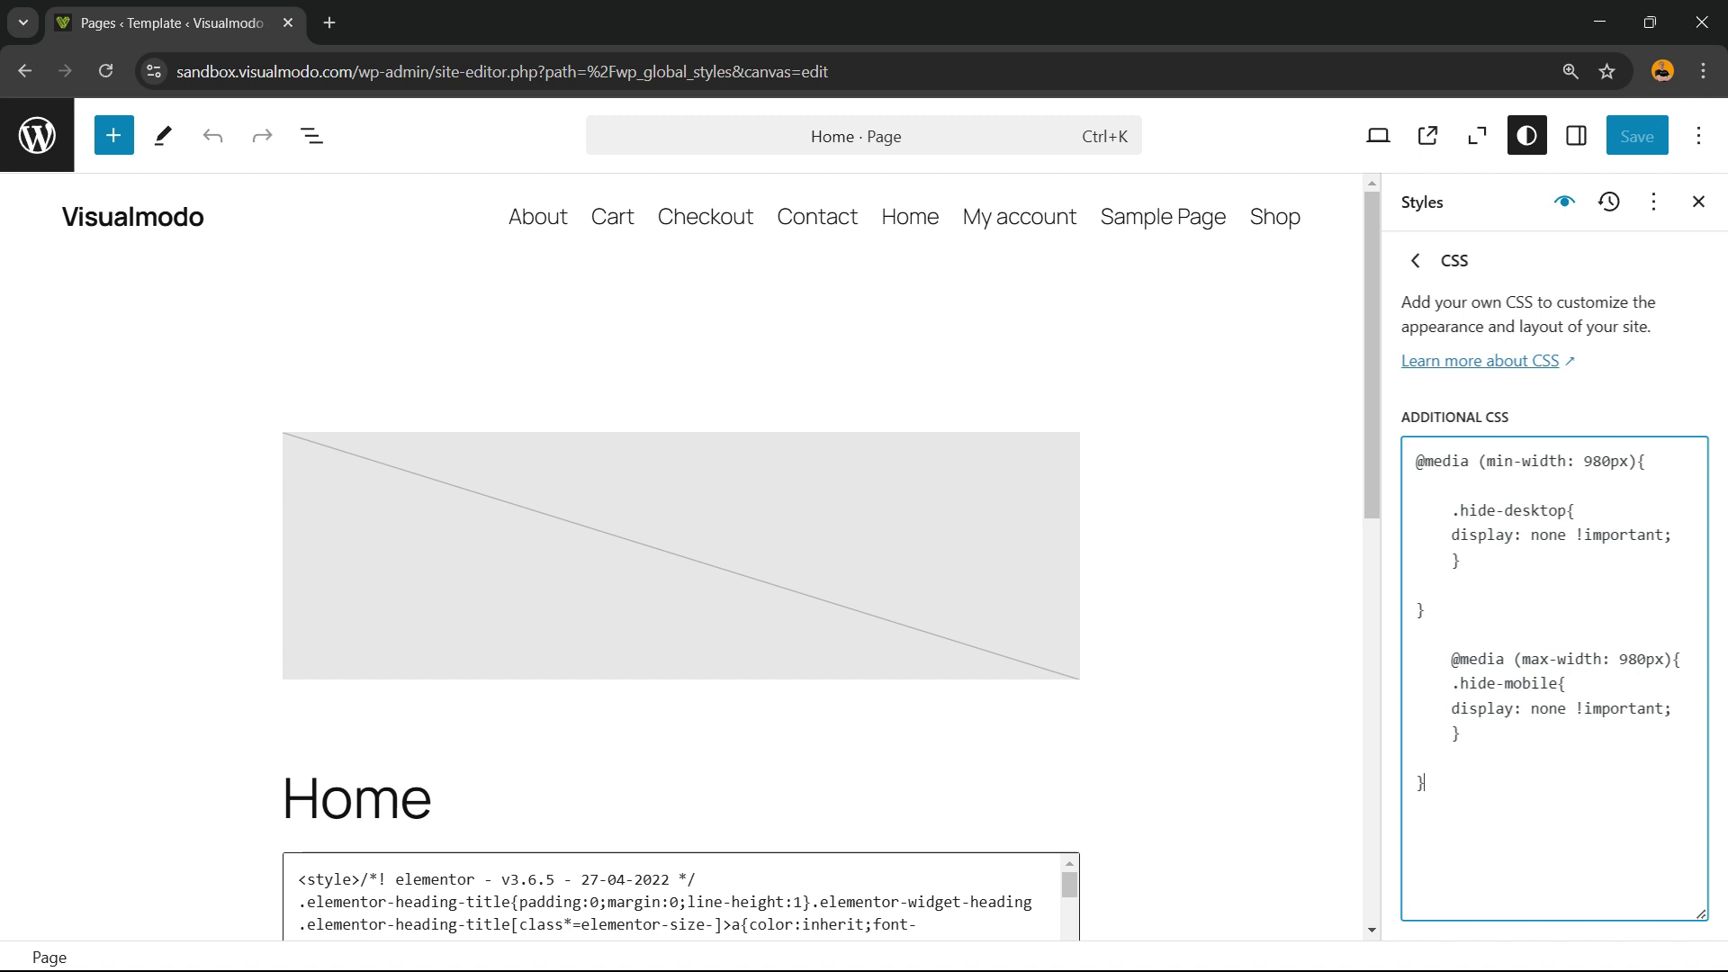
Step: Add a trailing blank line and save the custom CSS to the site, confirming the save
{"action": "key", "text": "ctrl+s"}
{"action": "key", "text": "Return"}
{"action": "key", "text": "ctrl+s"}
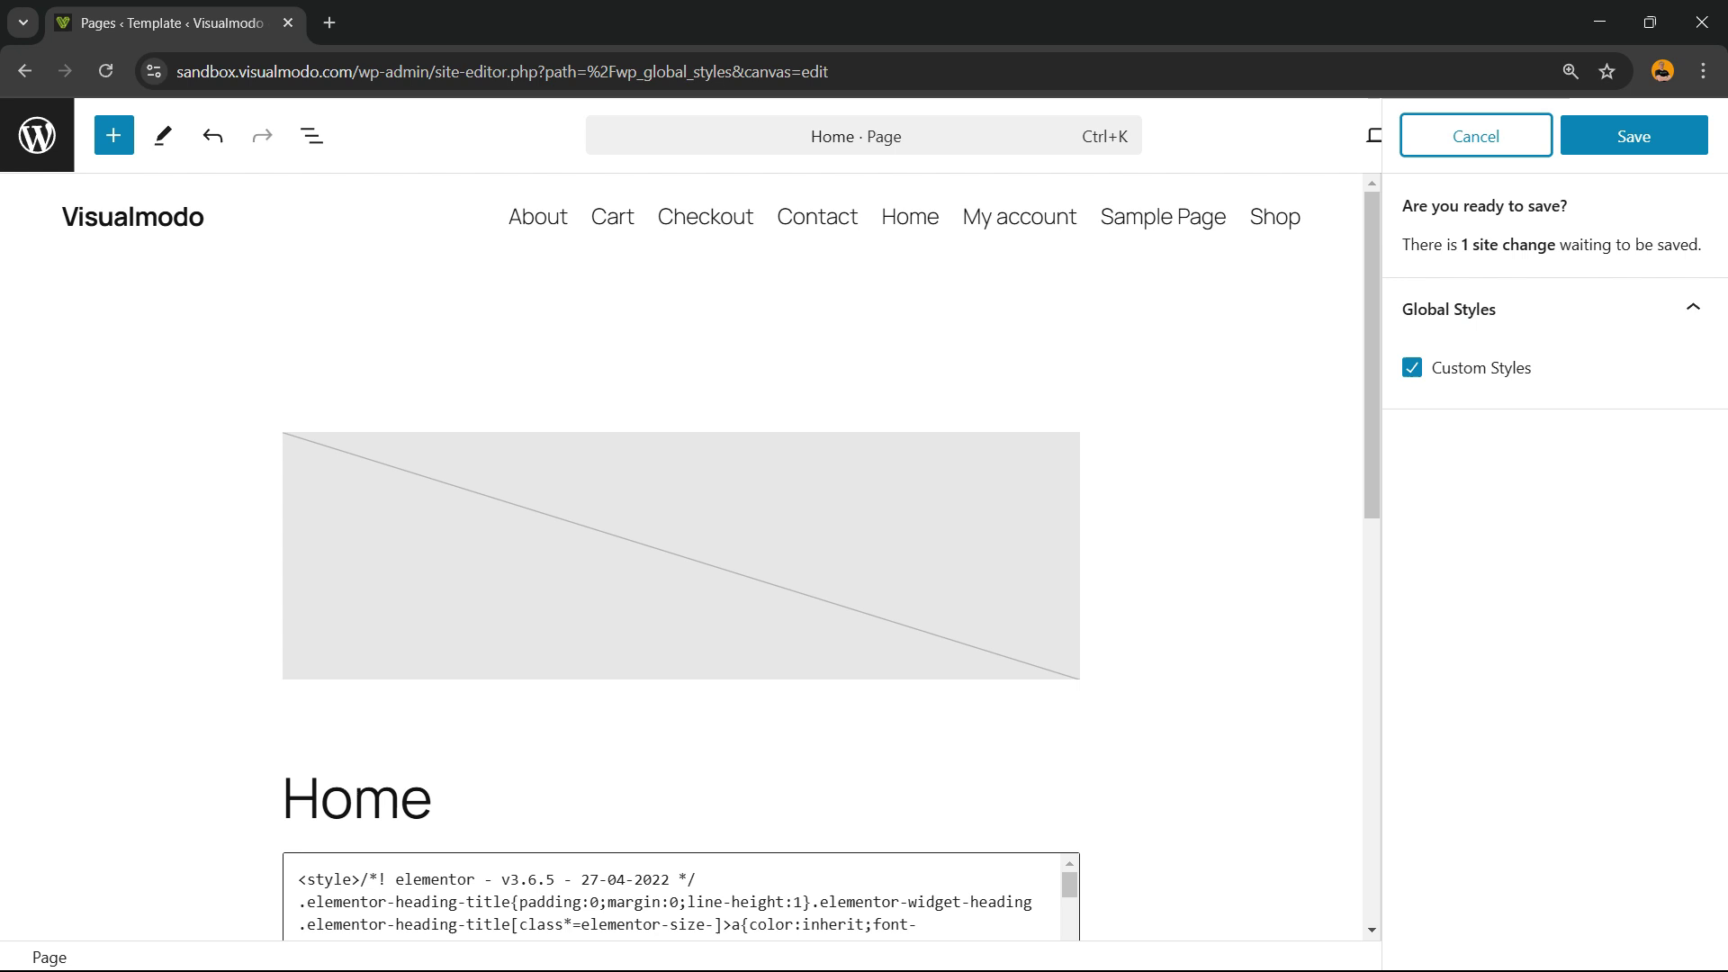
{"action": "key", "text": "Return"}
{"action": "left_click", "coordinate": [1440, 485]}
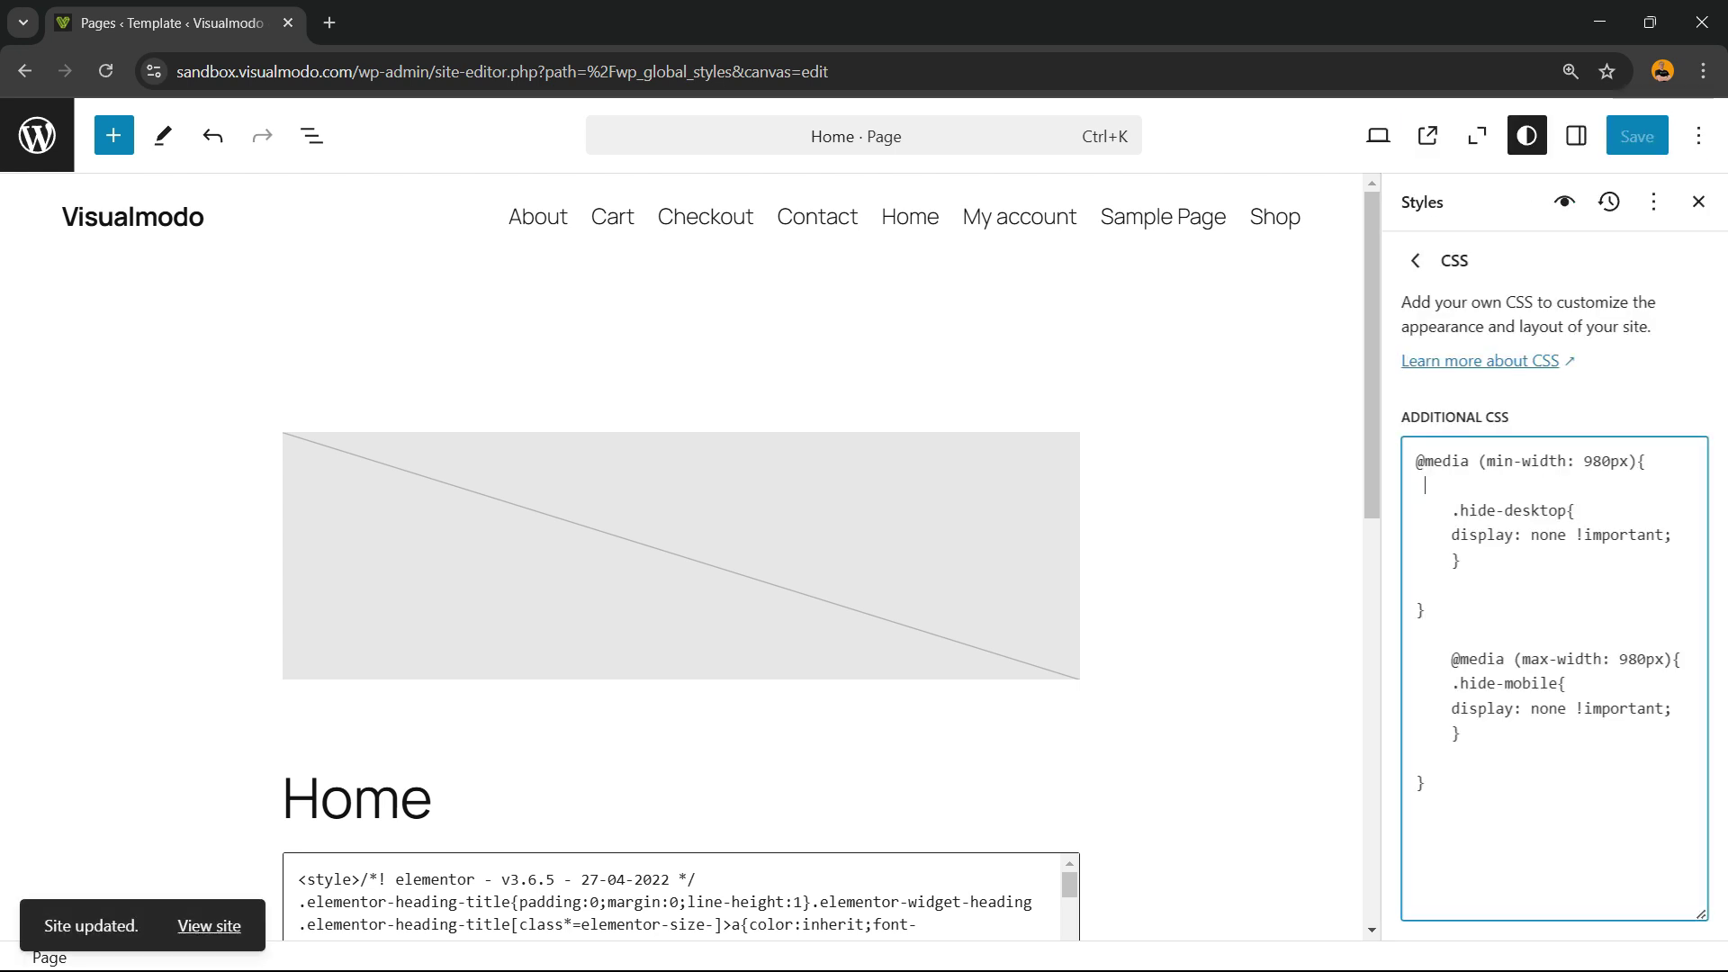
Step: Highlight the .hide-mobile class name in the CSS, then select the site header on the canvas
{"action": "left_click_drag", "start_coordinate": [1450, 683], "coordinate": [1558, 683]}
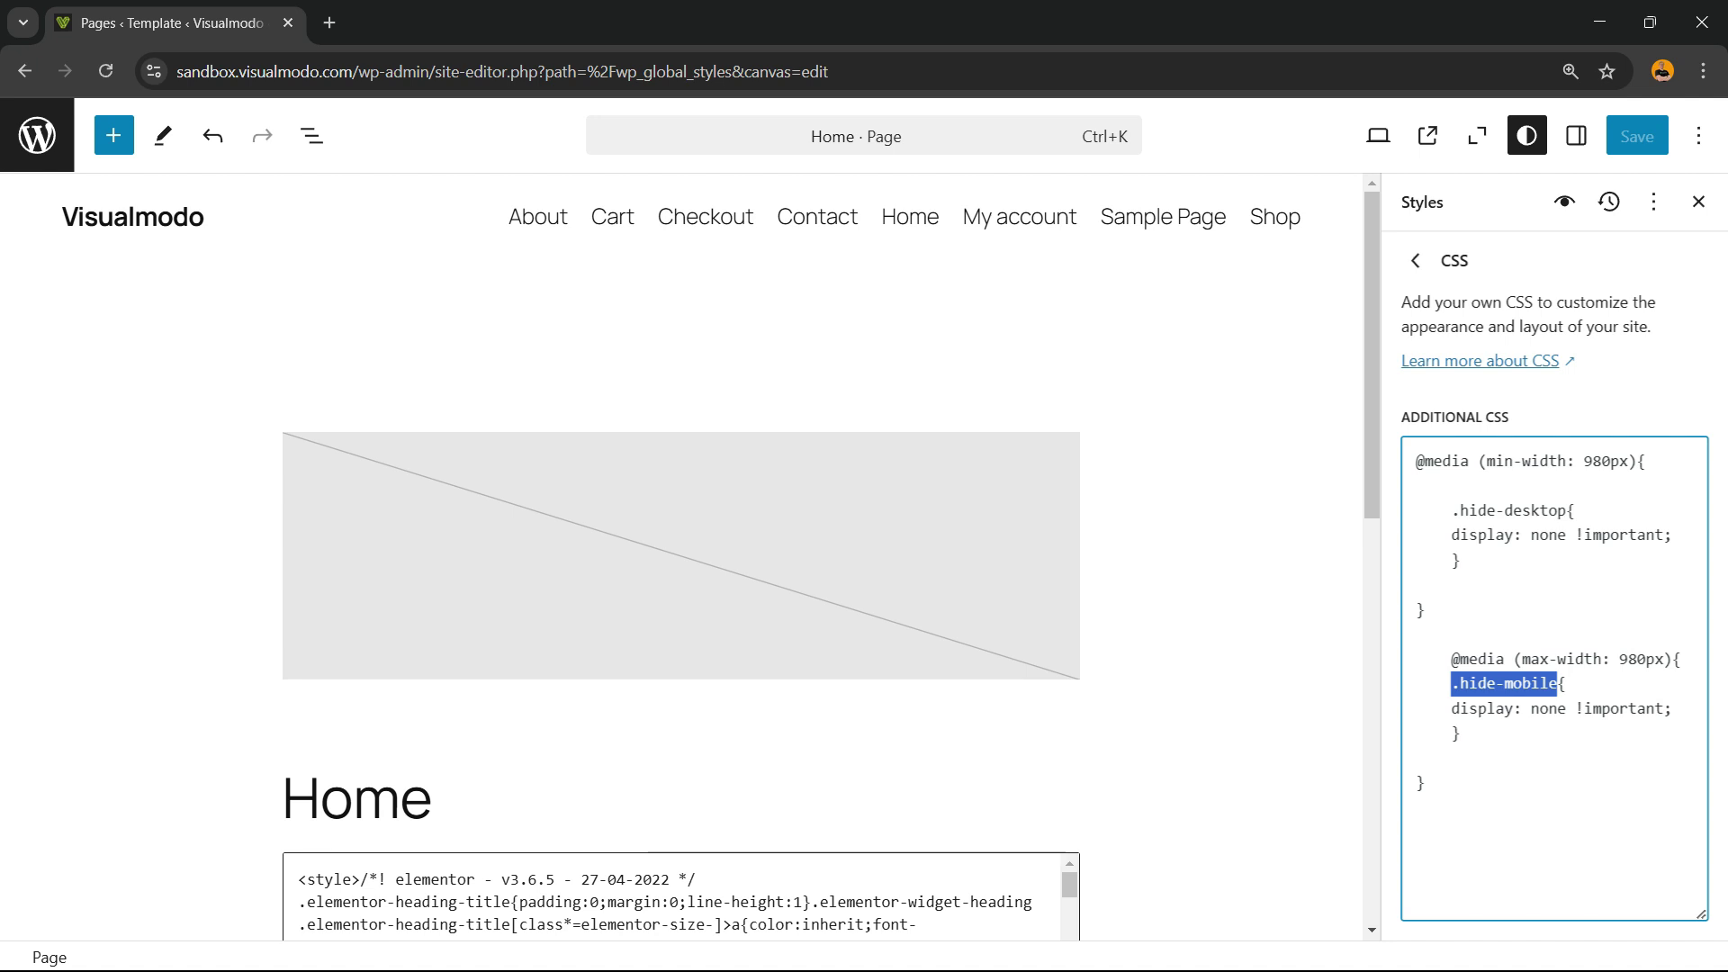
{"action": "left_click", "coordinate": [1520, 683]}
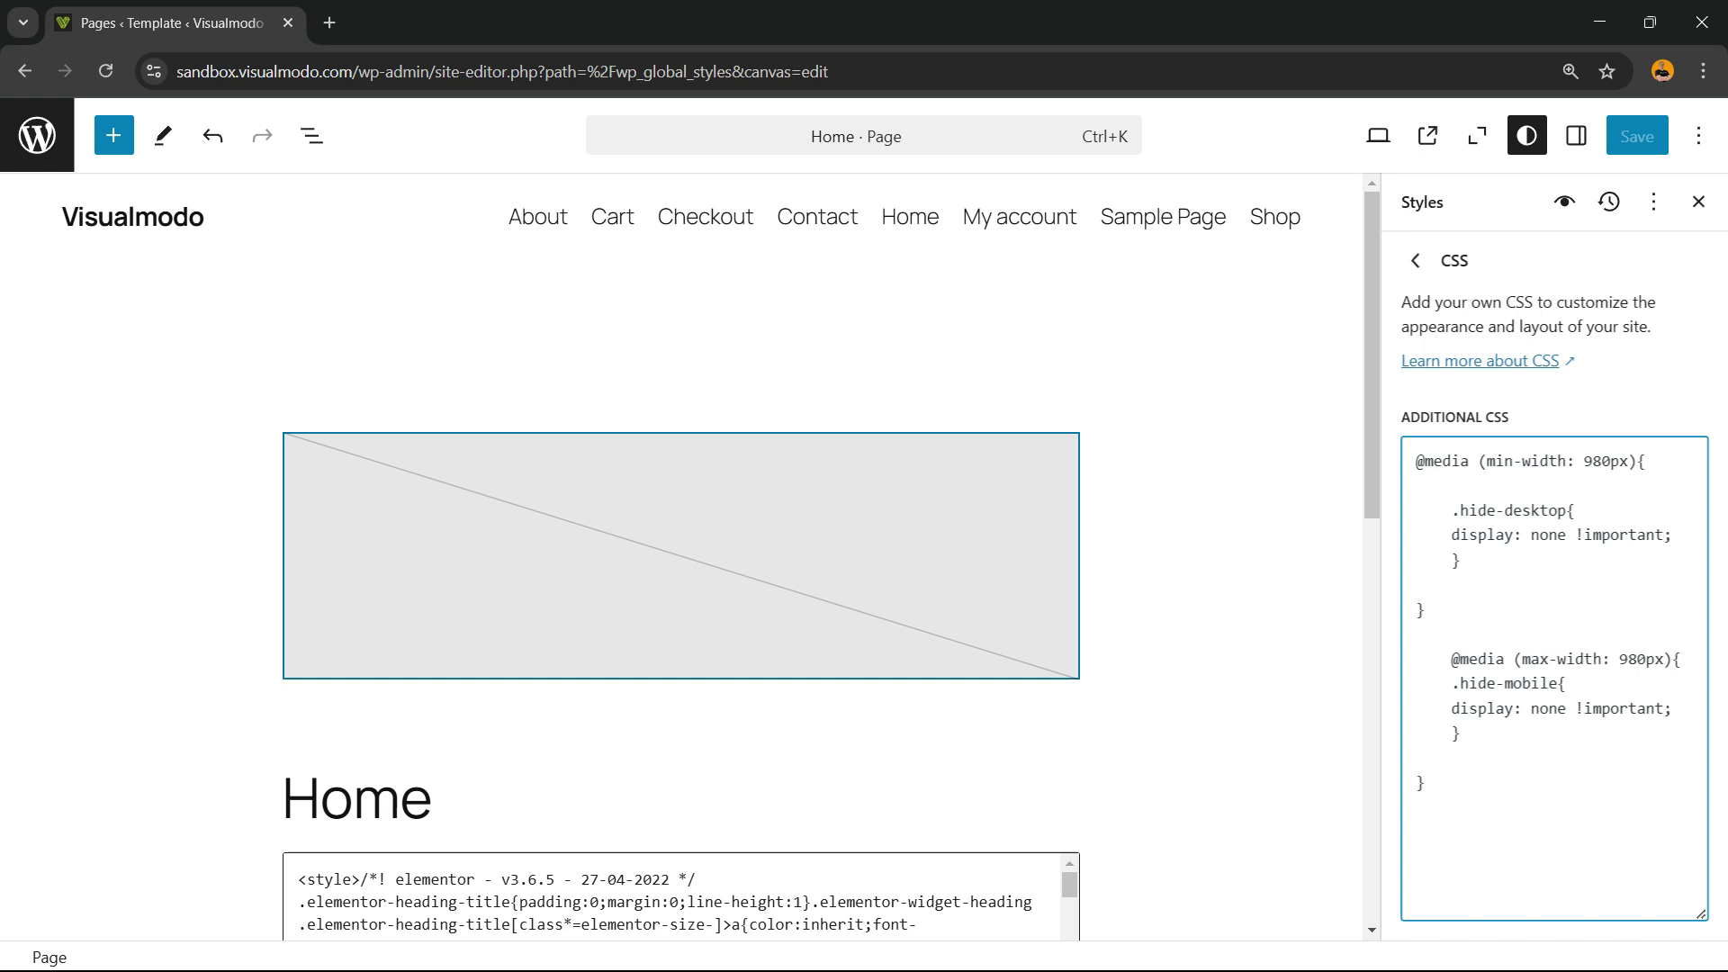
{"action": "left_click", "coordinate": [684, 236]}
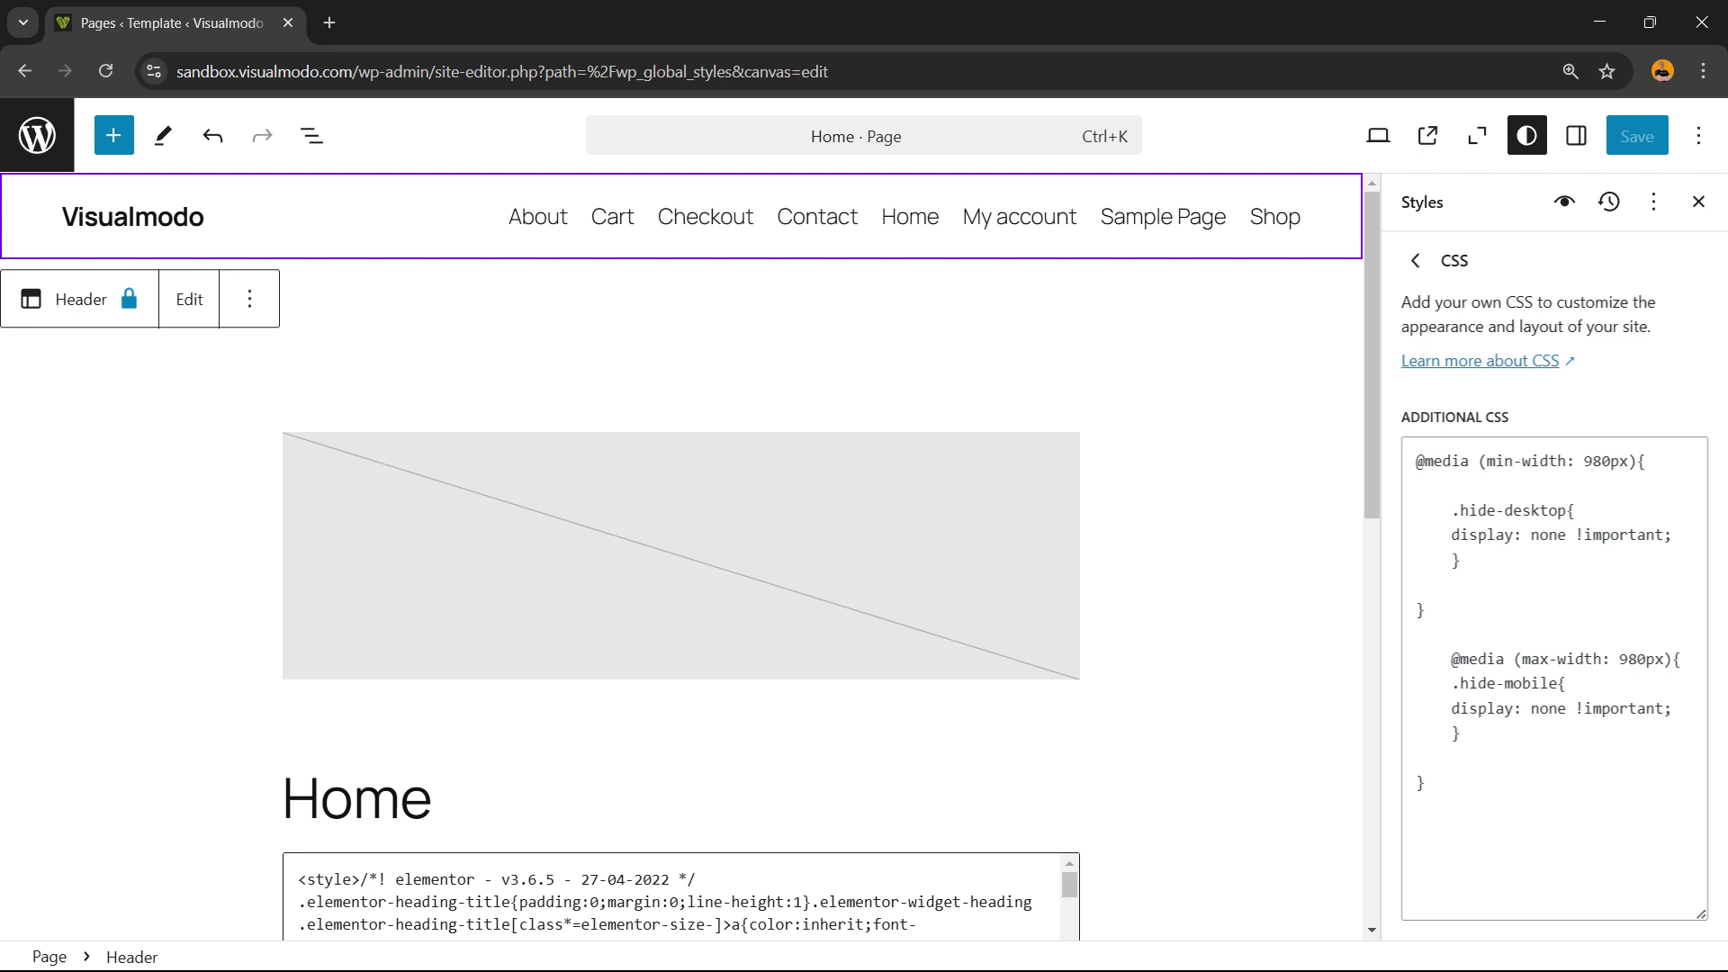
Step: Convert the header navigation's page list into editable page links, then place the caret in the Home link
{"action": "left_click", "coordinate": [187, 299]}
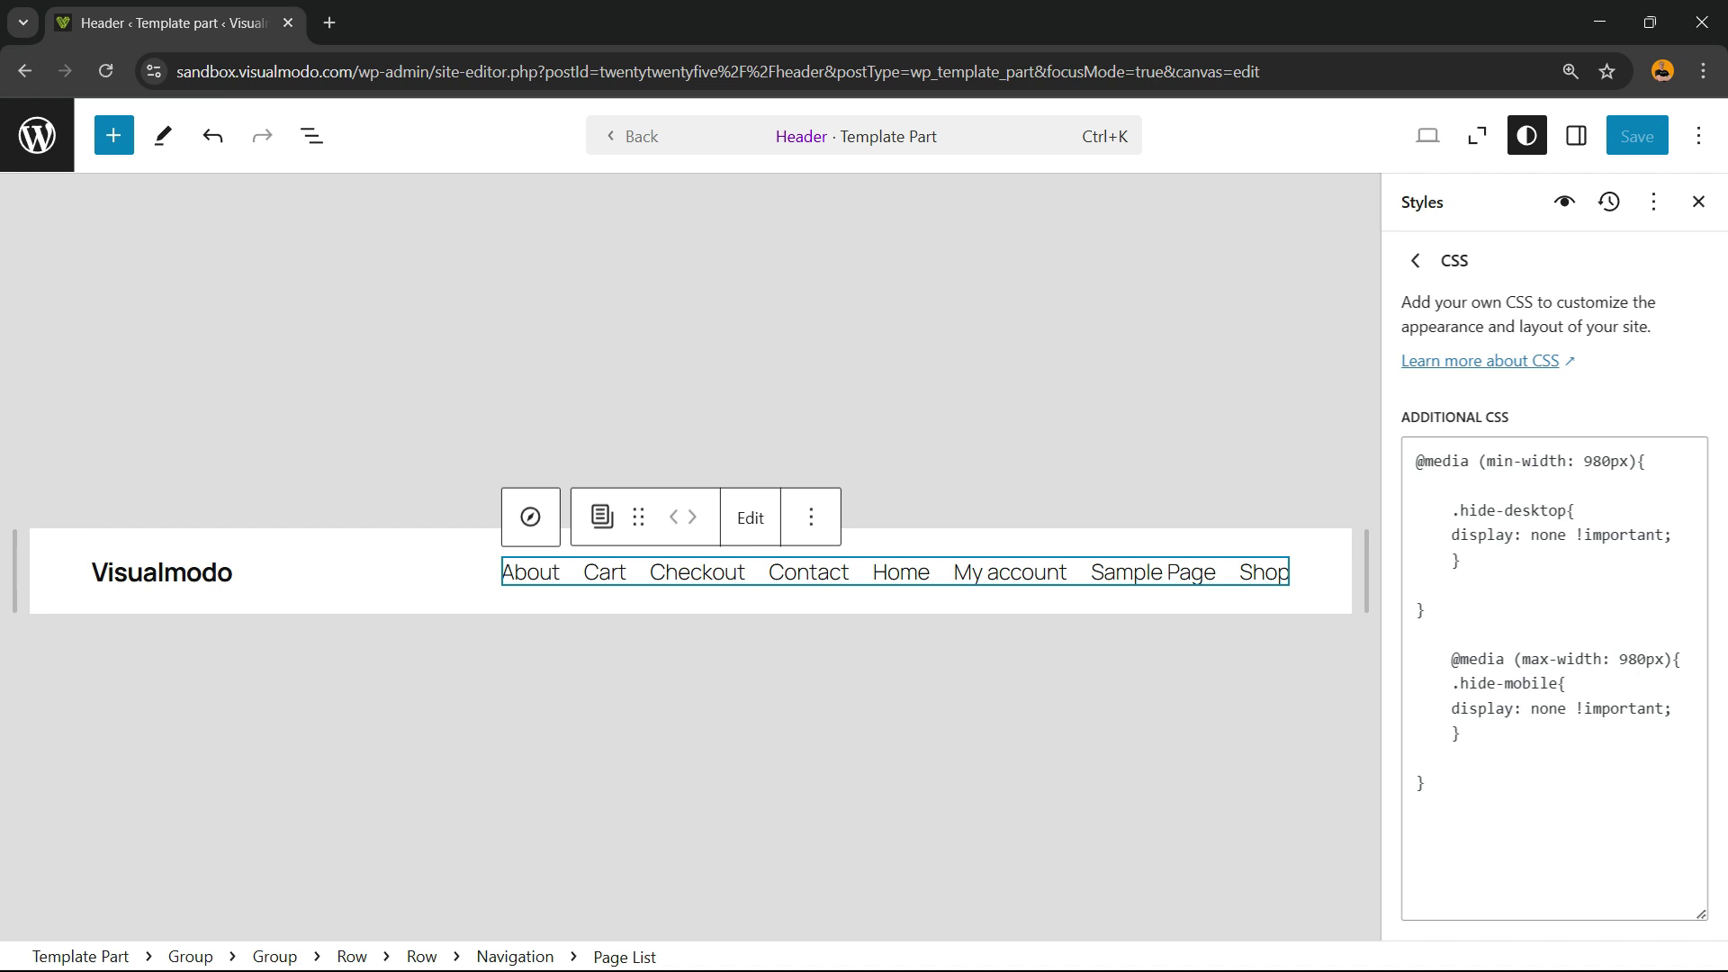
{"action": "left_click", "coordinate": [760, 562]}
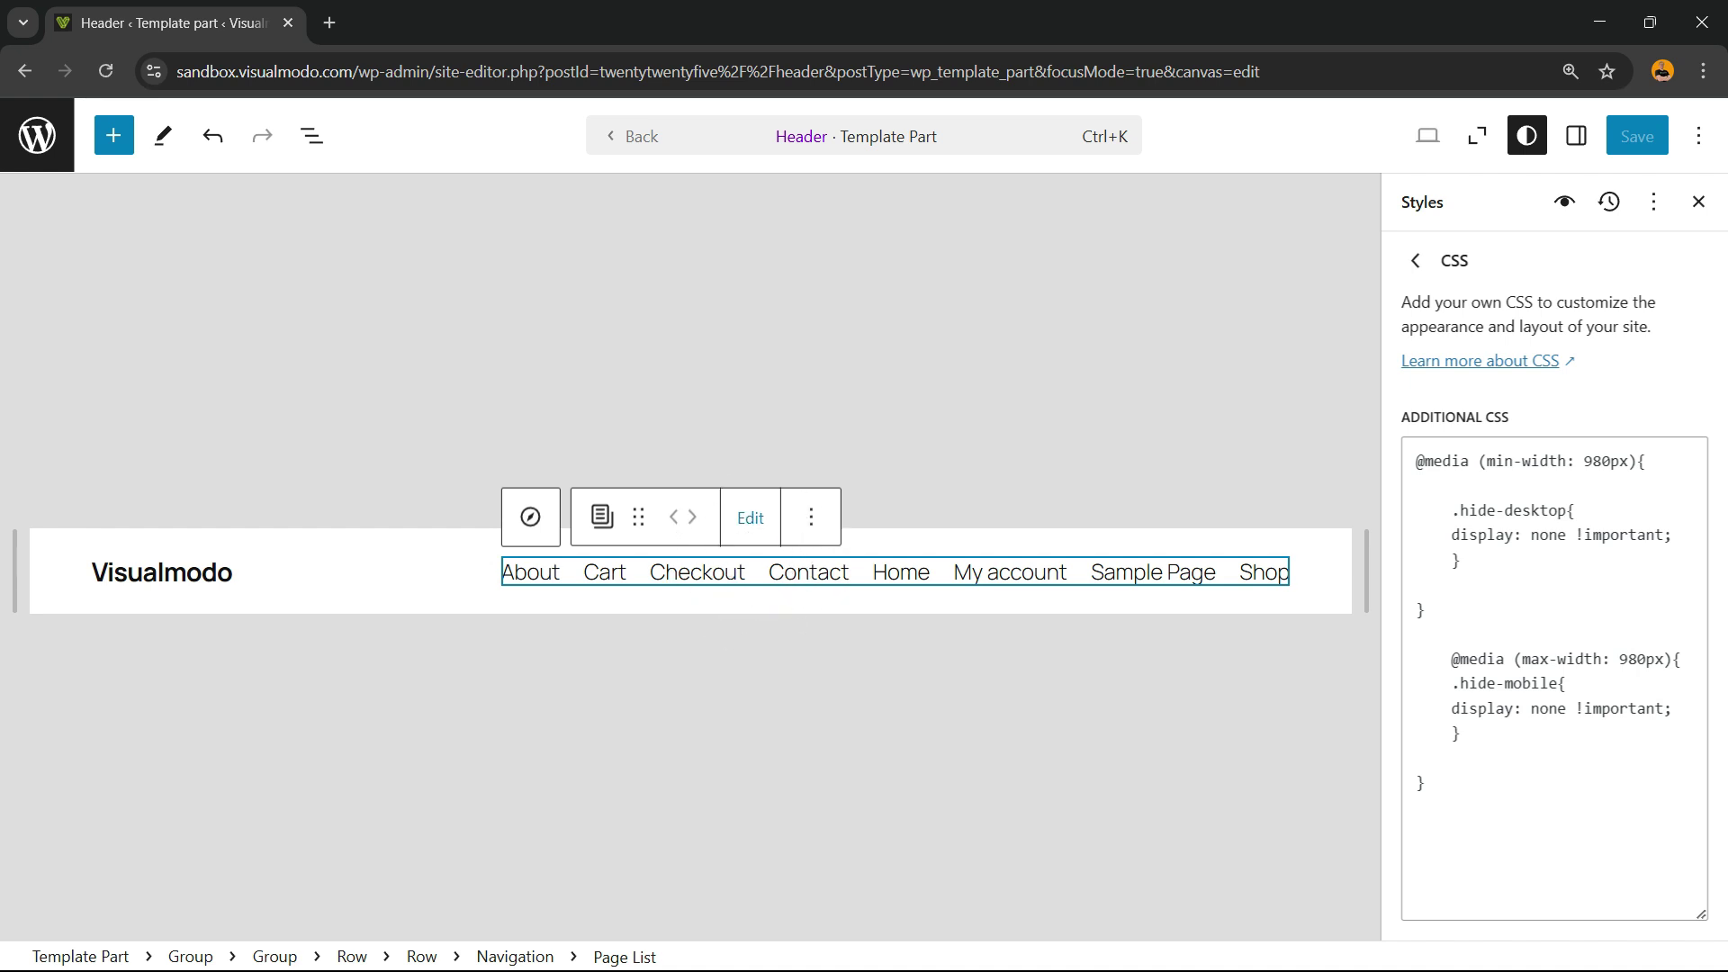
{"action": "left_click", "coordinate": [750, 517]}
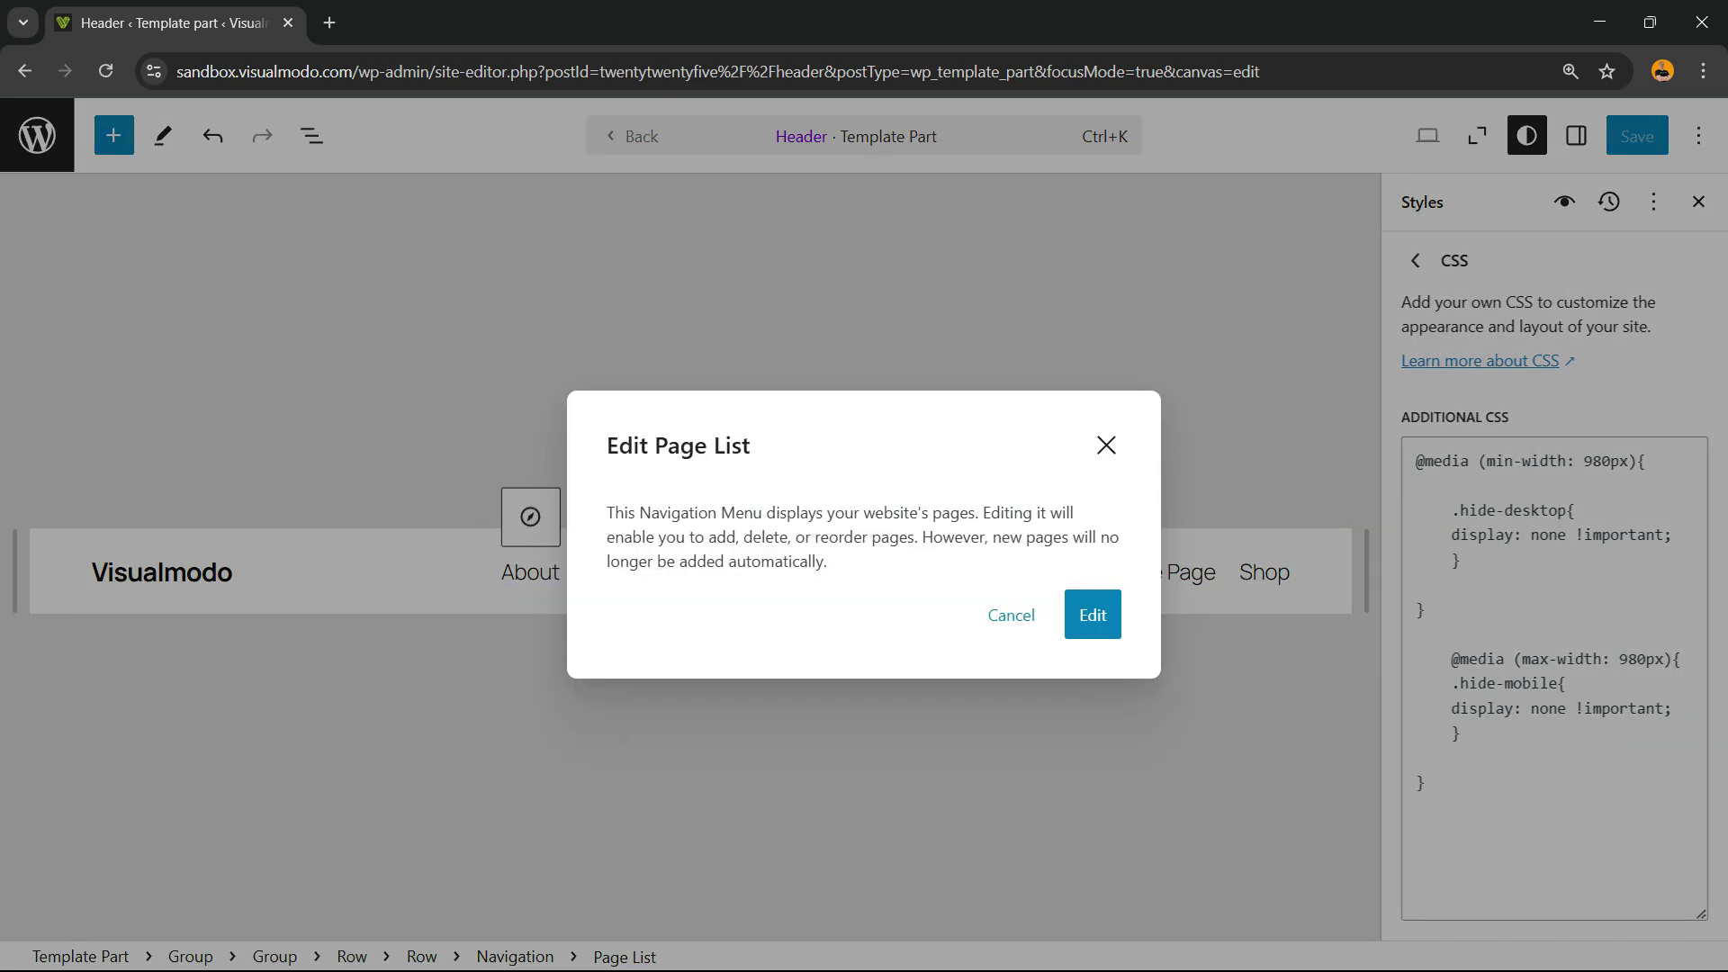
{"action": "left_click", "coordinate": [1093, 614]}
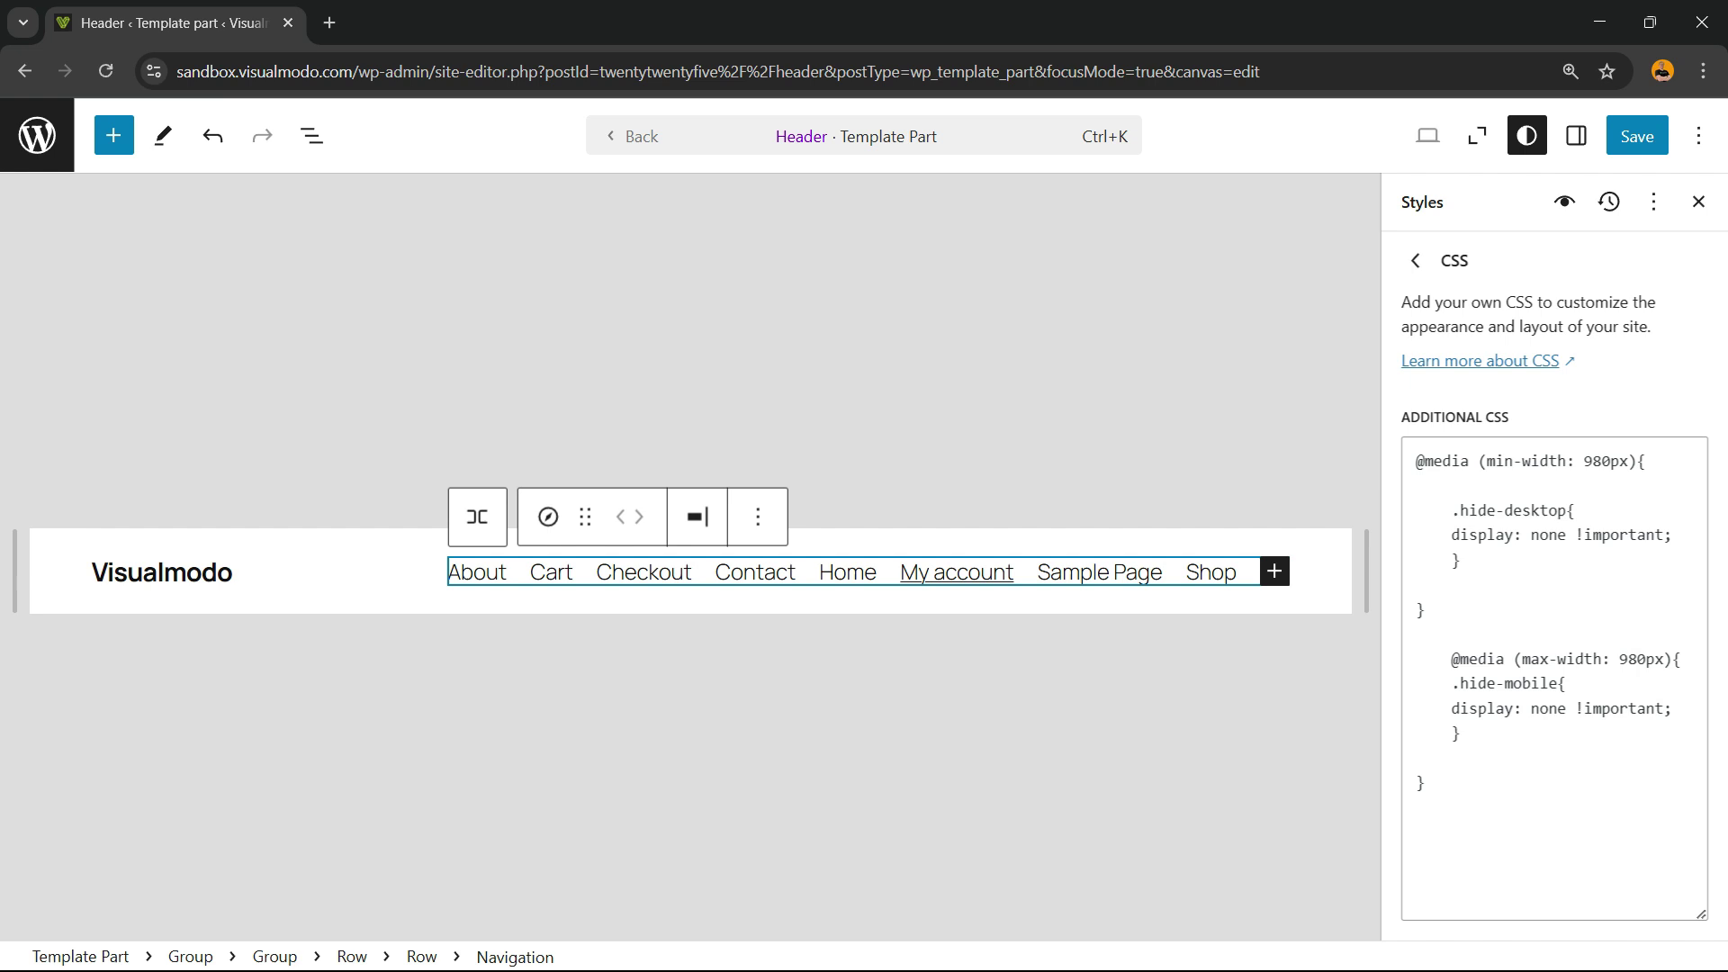
{"action": "left_click", "coordinate": [1049, 572]}
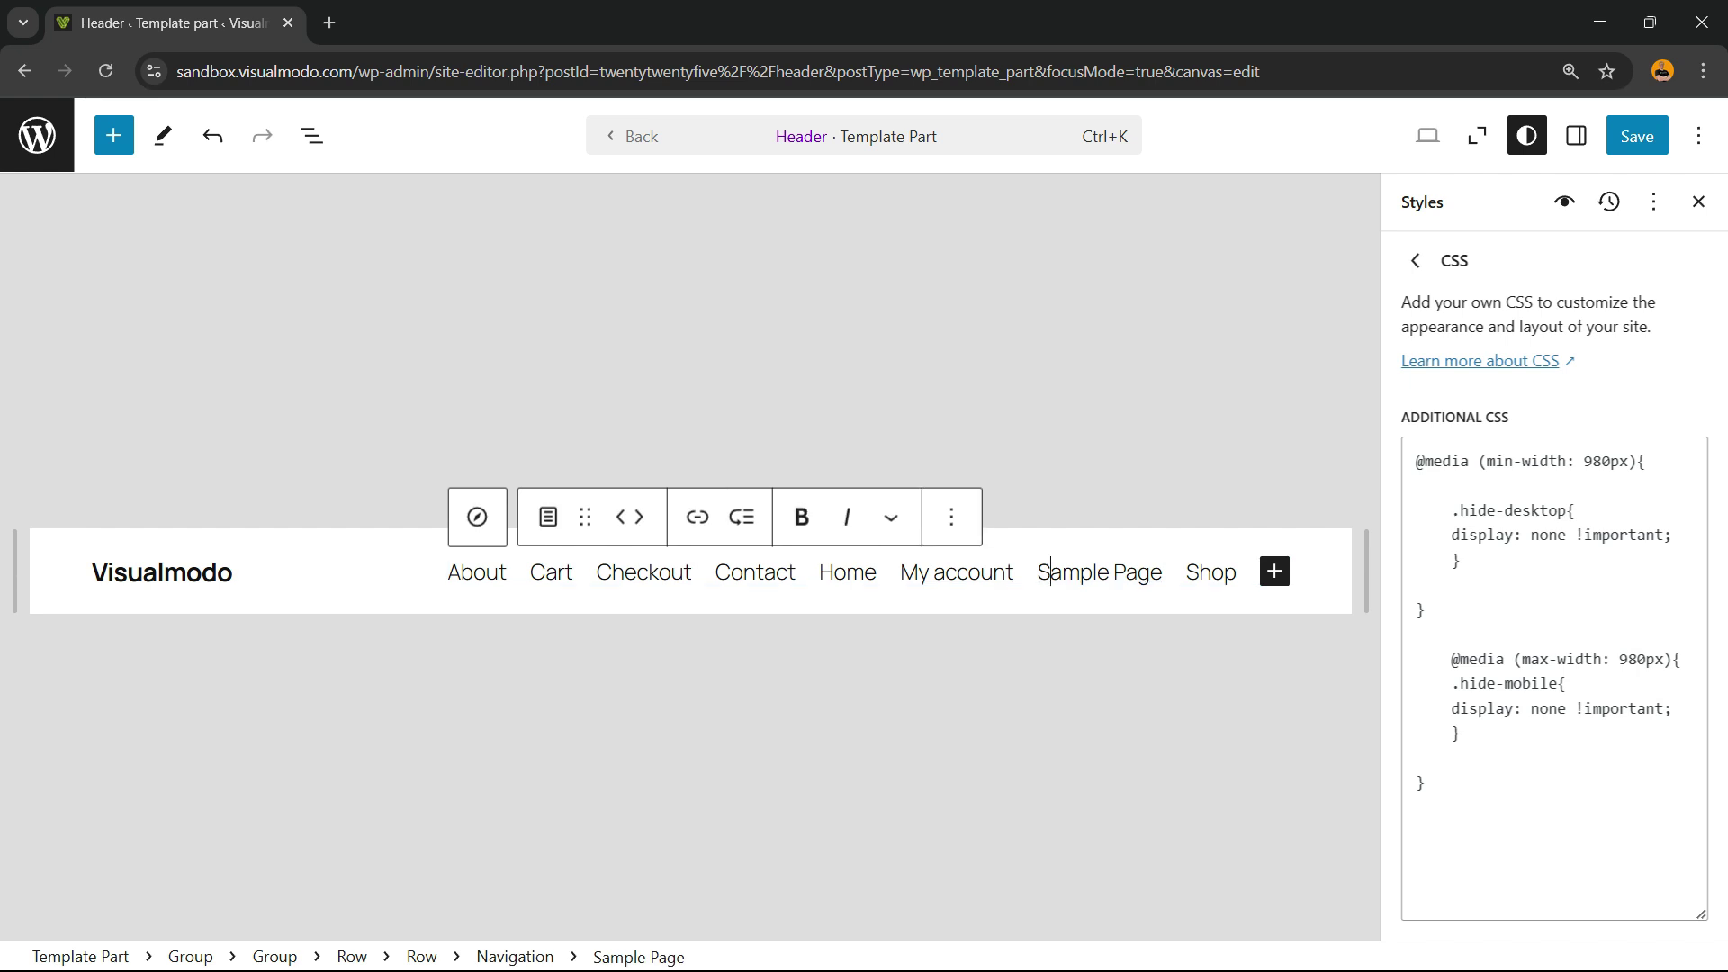
{"action": "left_click", "coordinate": [833, 572]}
Step: Close the Styles panel, select the Home navigation link and show its block settings
{"action": "left_click", "coordinate": [342, 573]}
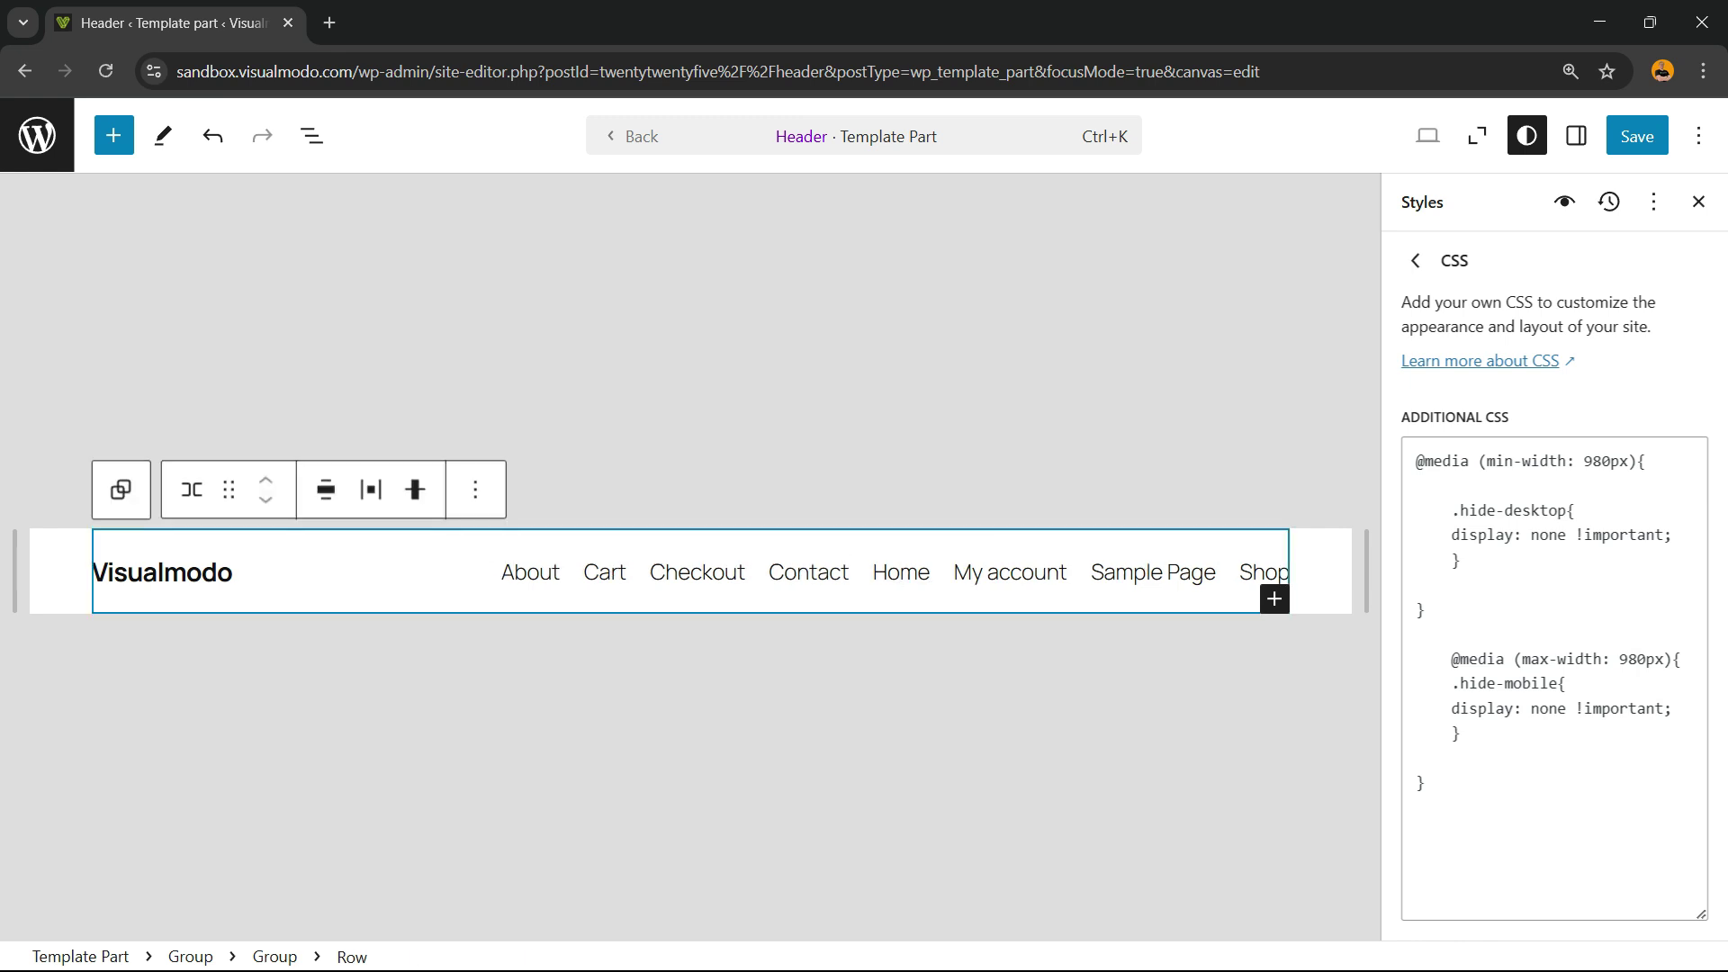
{"action": "left_click", "coordinate": [755, 572]}
{"action": "double_click", "coordinate": [847, 572]}
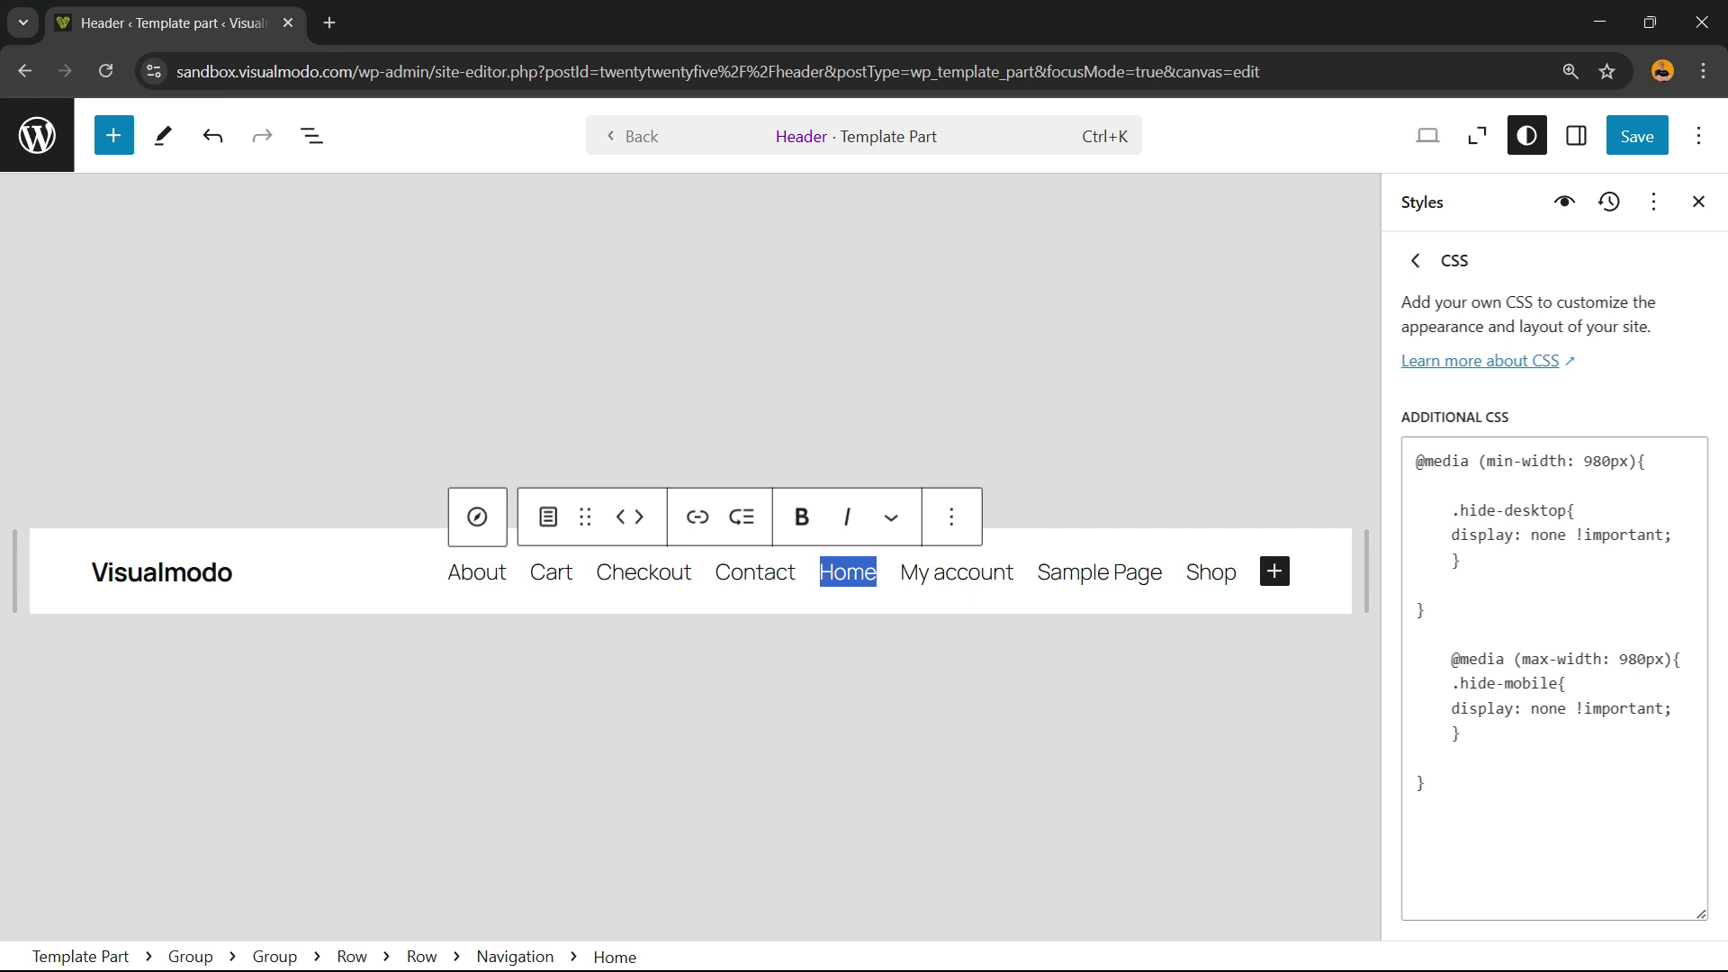
{"action": "left_click", "coordinate": [1526, 135]}
{"action": "left_click", "coordinate": [1064, 573]}
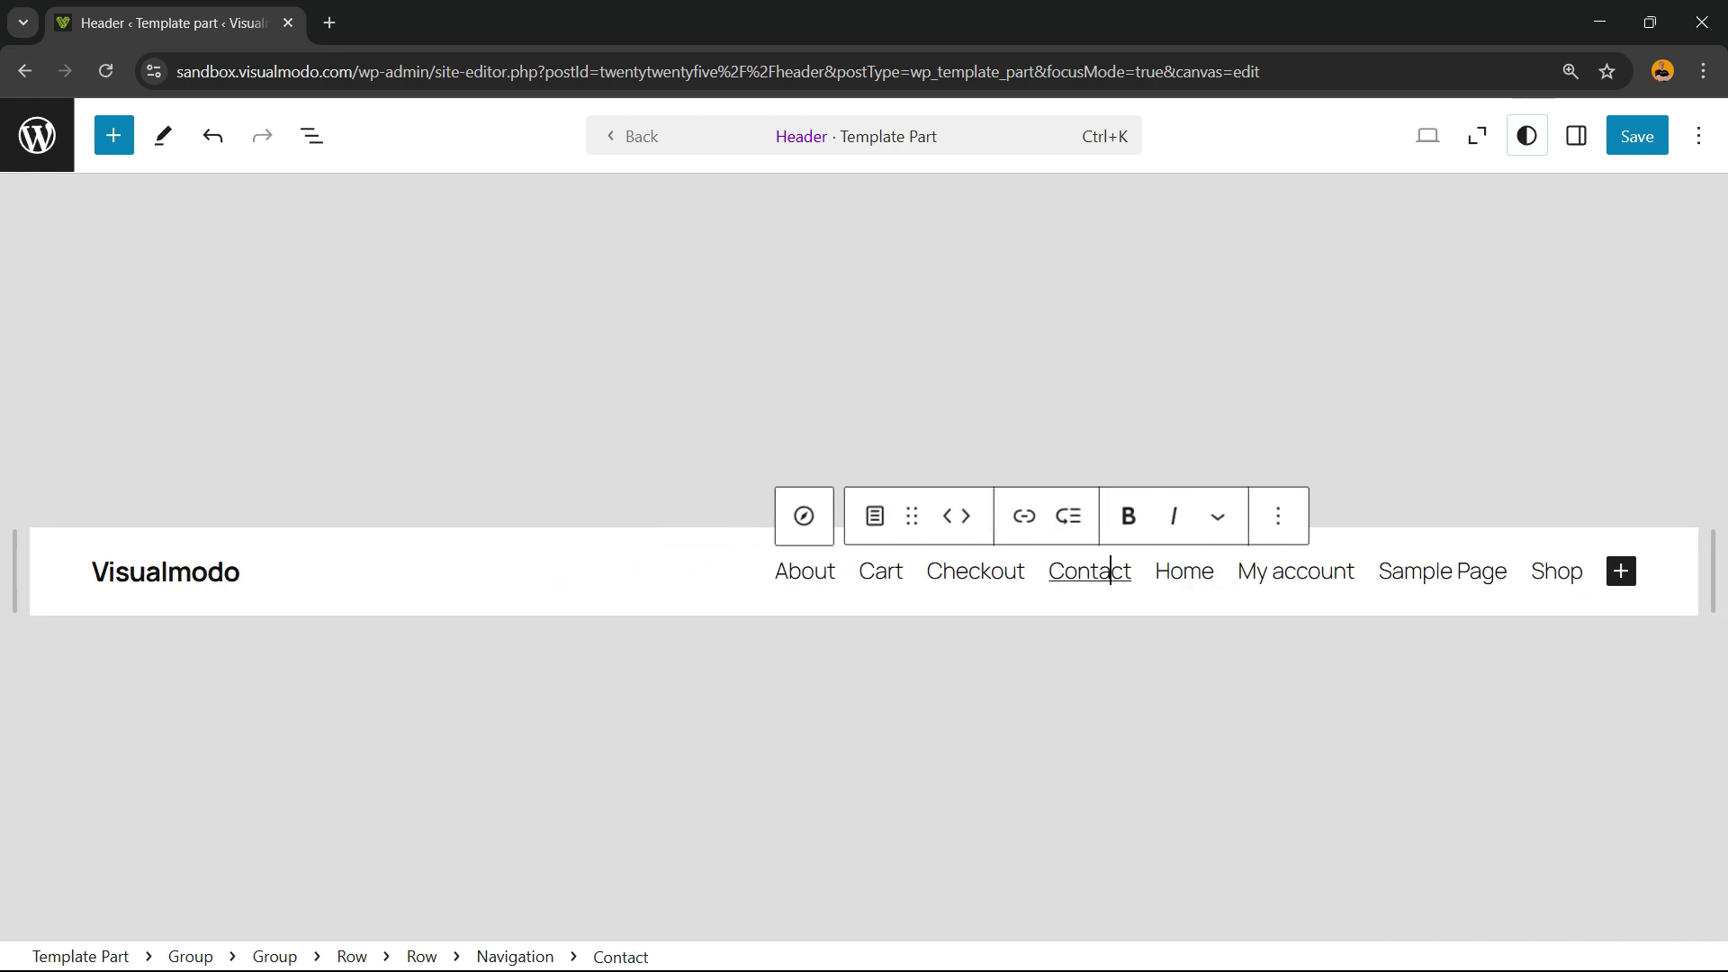
{"action": "double_click", "coordinate": [1184, 573]}
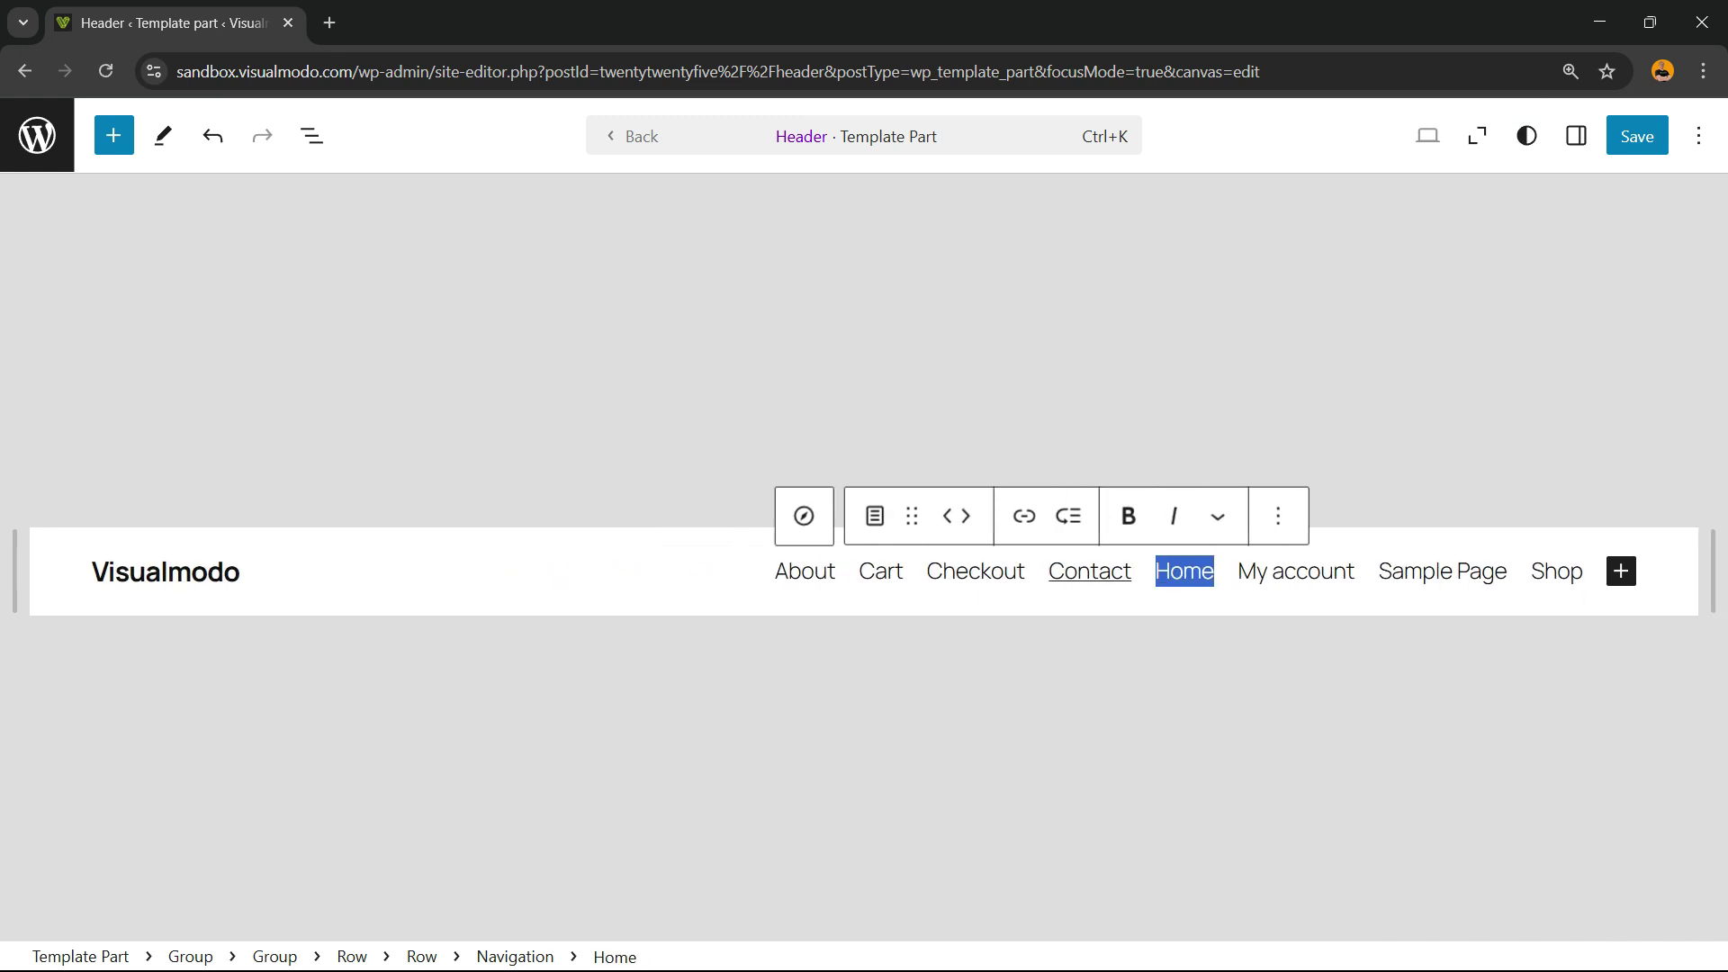
{"action": "left_click", "coordinate": [1169, 572]}
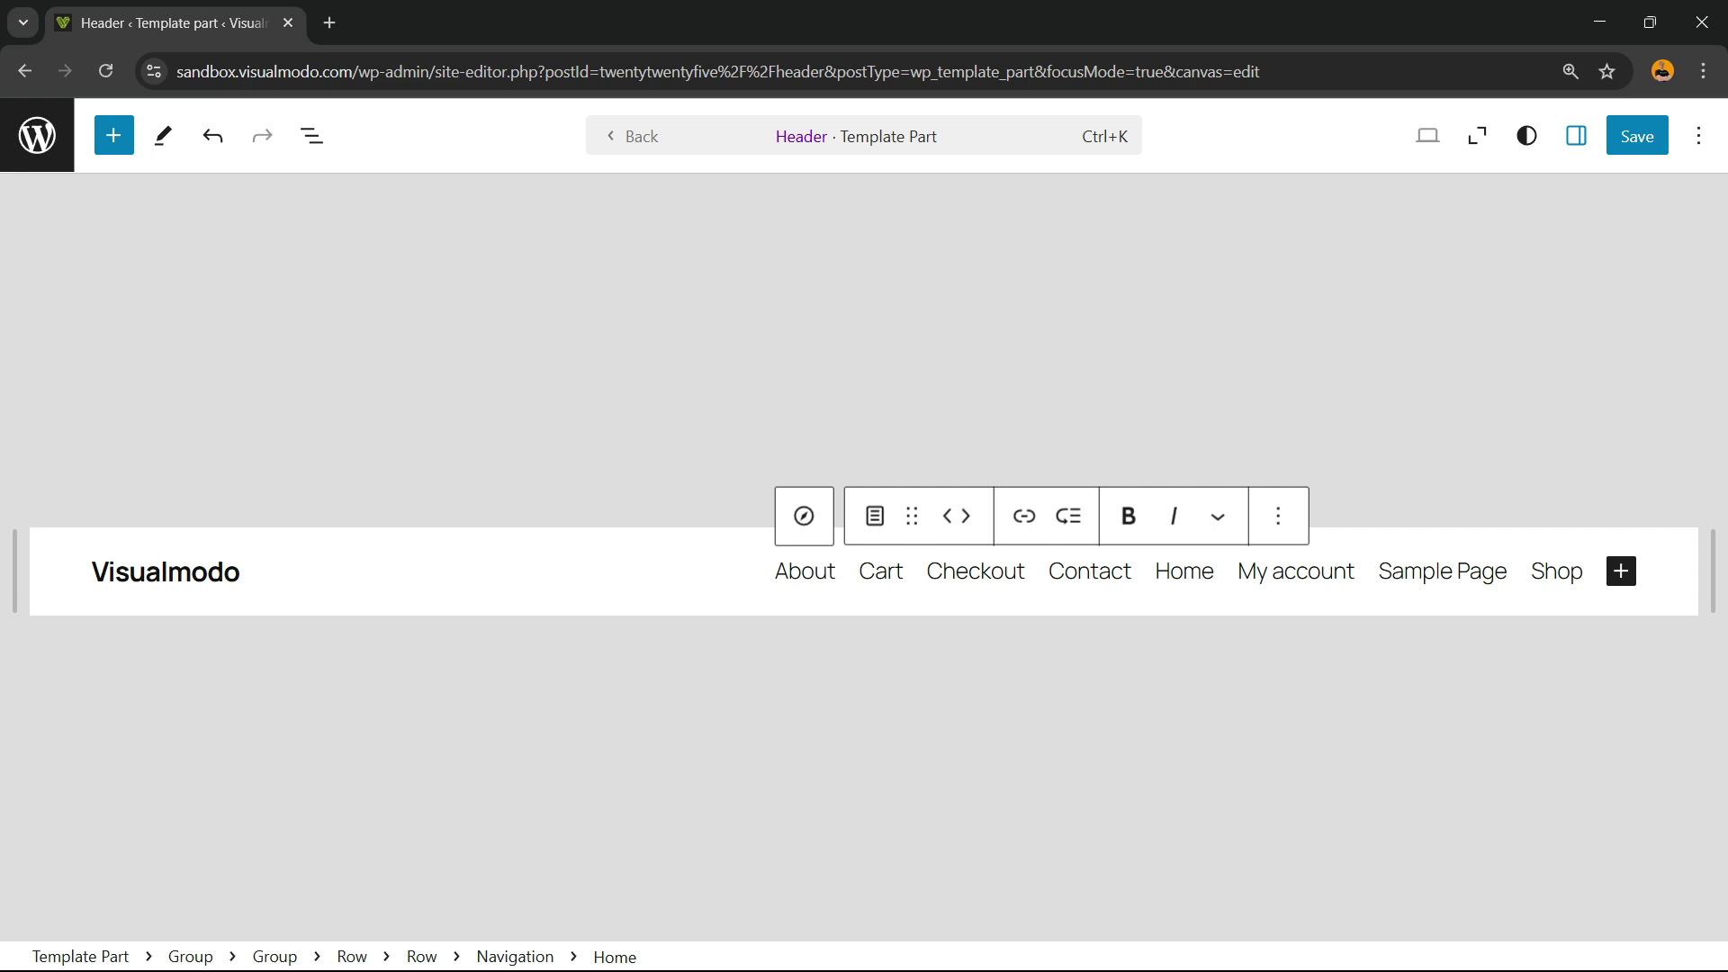
{"action": "left_click", "coordinate": [1575, 135]}
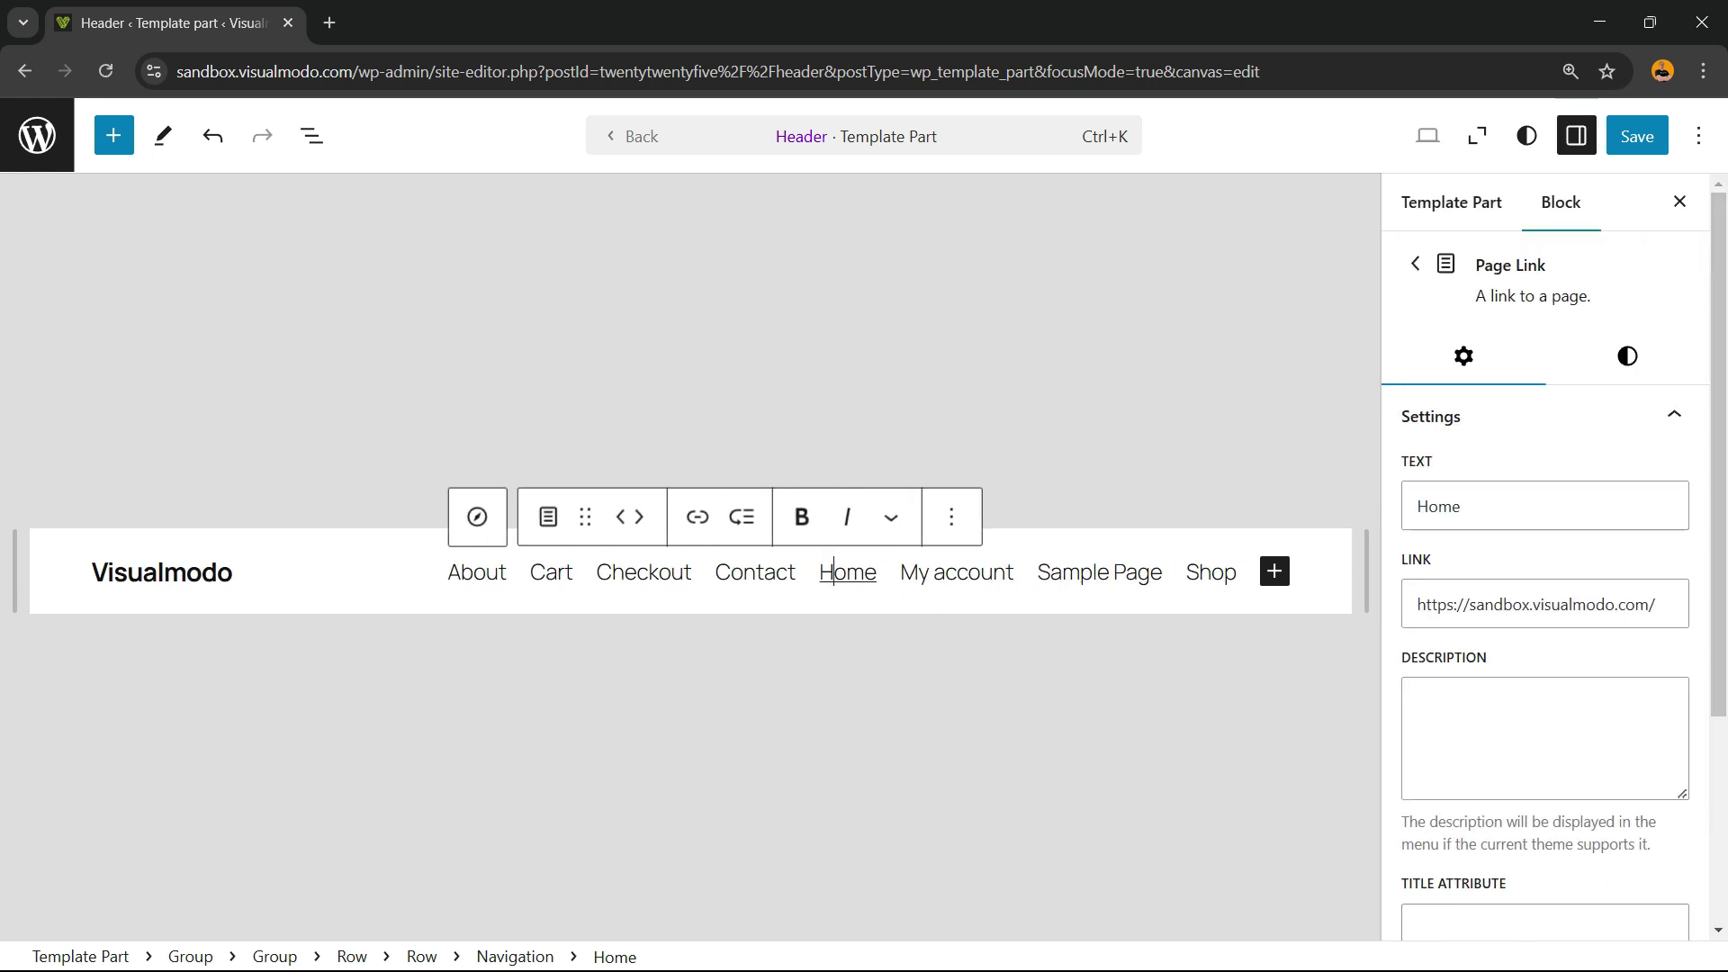
{"action": "double_click", "coordinate": [846, 572]}
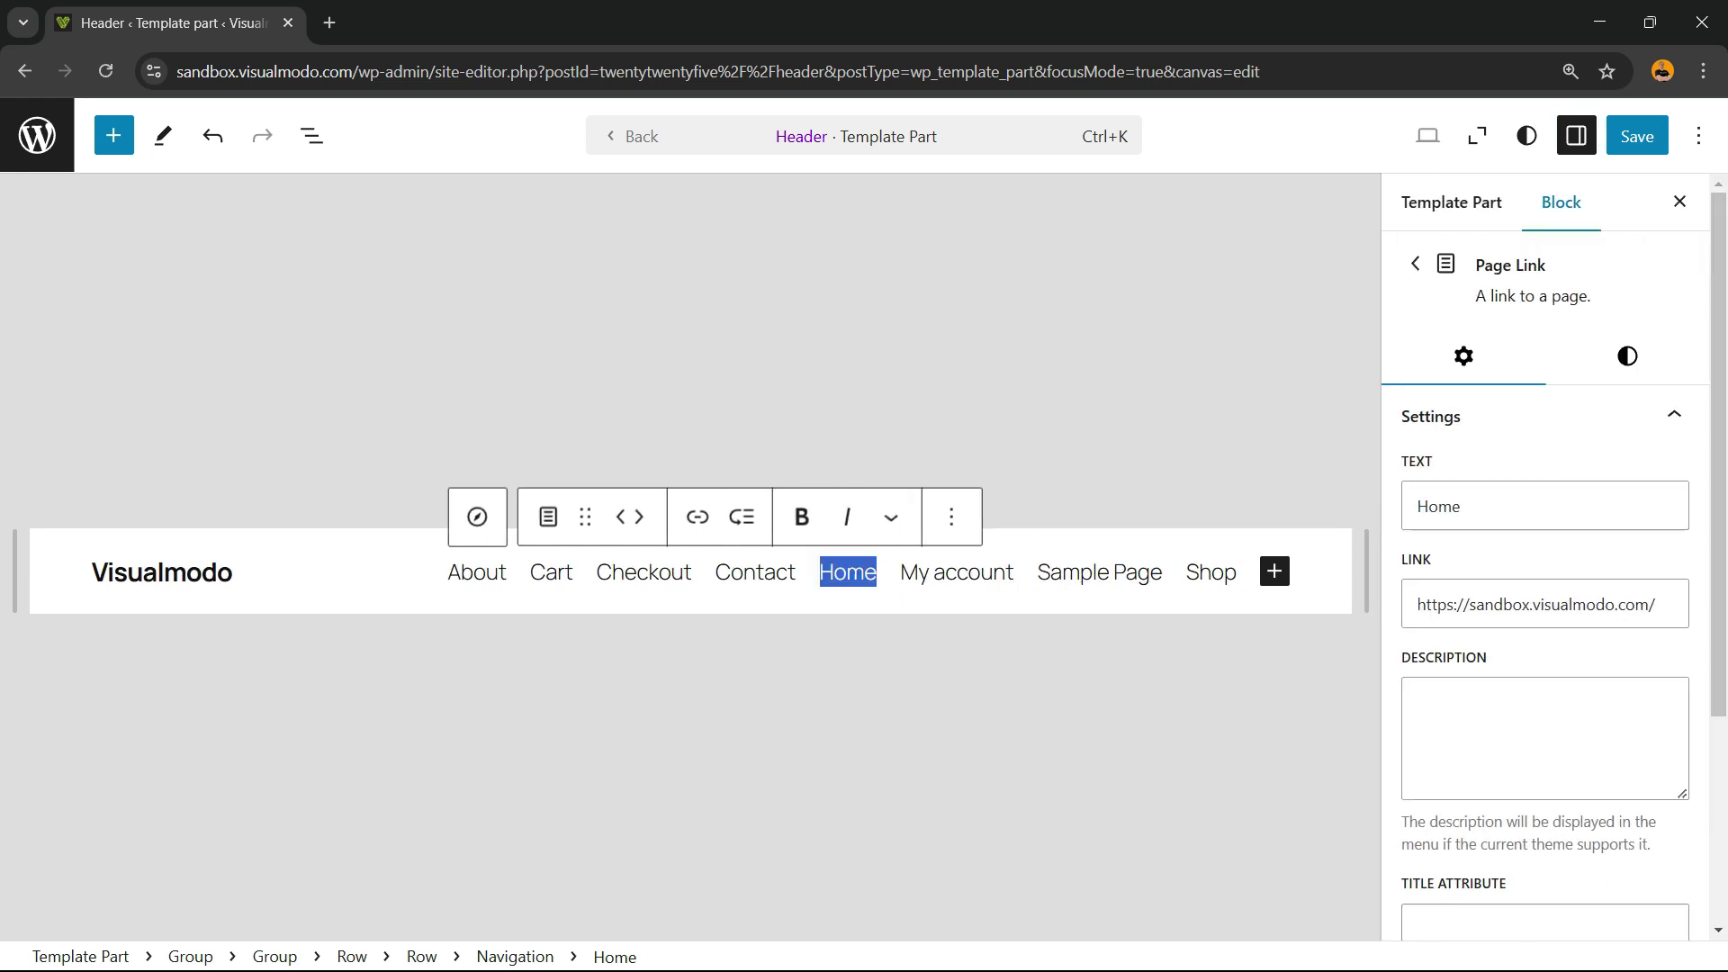
{"action": "left_click", "coordinate": [1556, 217]}
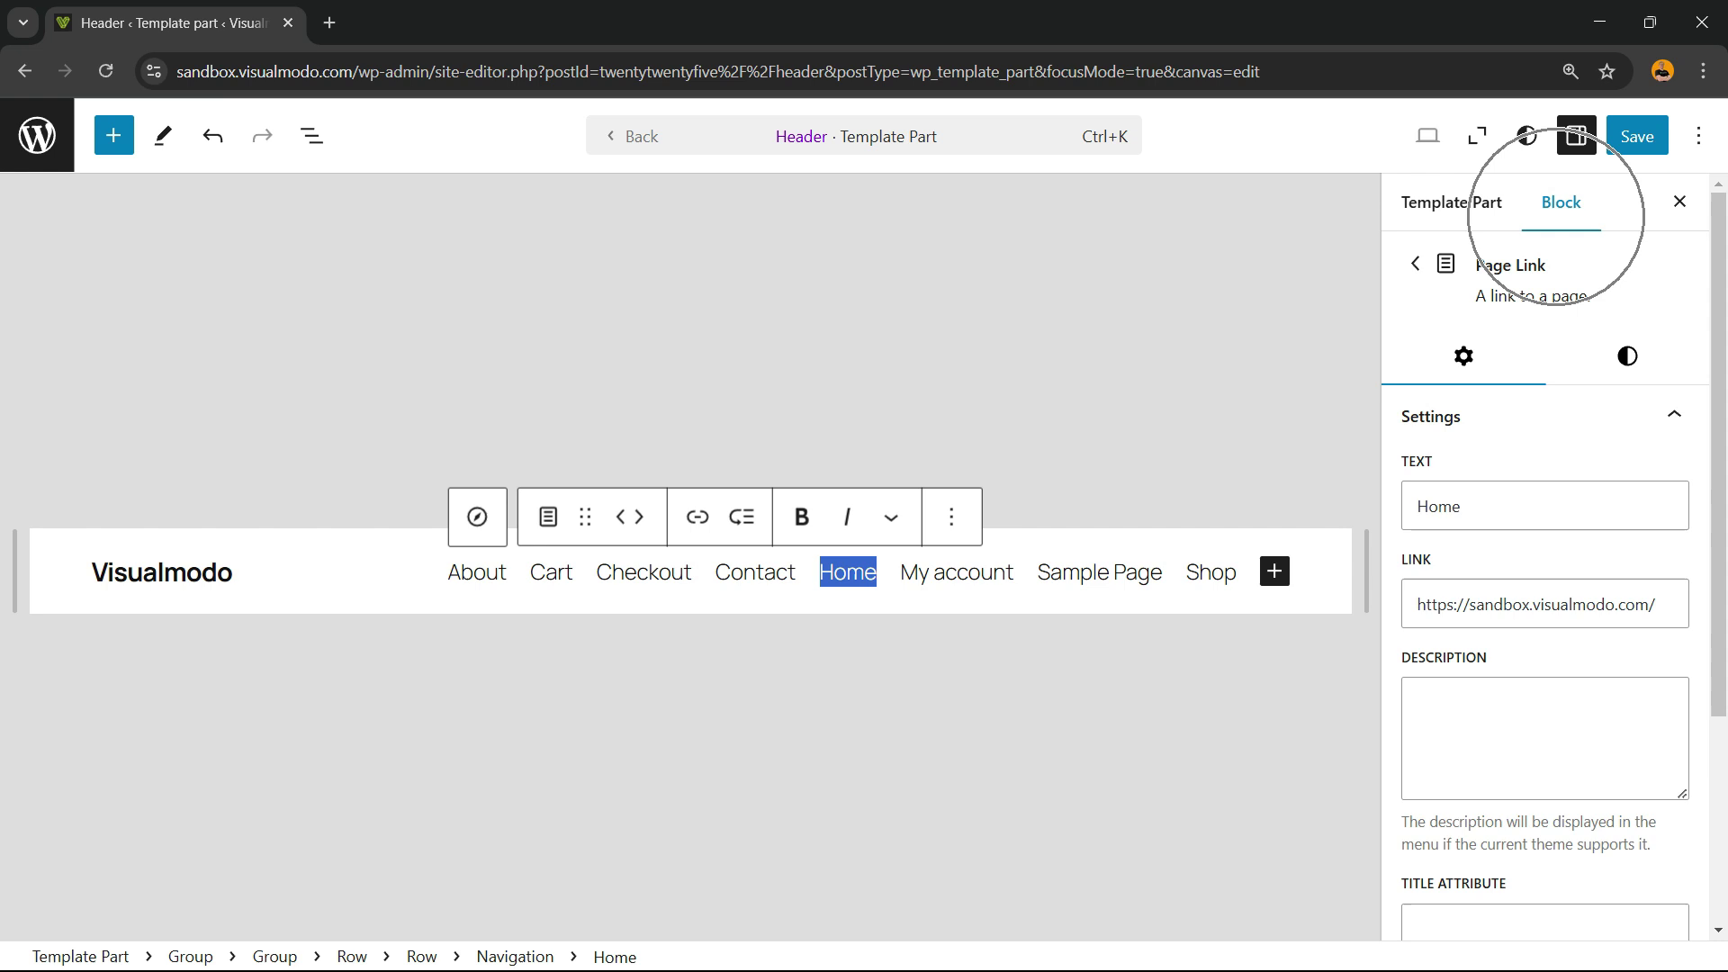
Step: Enter .hide-mobile as the Home link's additional CSS class under Advanced, and save the header
{"action": "scroll", "coordinate": [1545, 585], "scroll_direction": "down", "scroll_amount": 3}
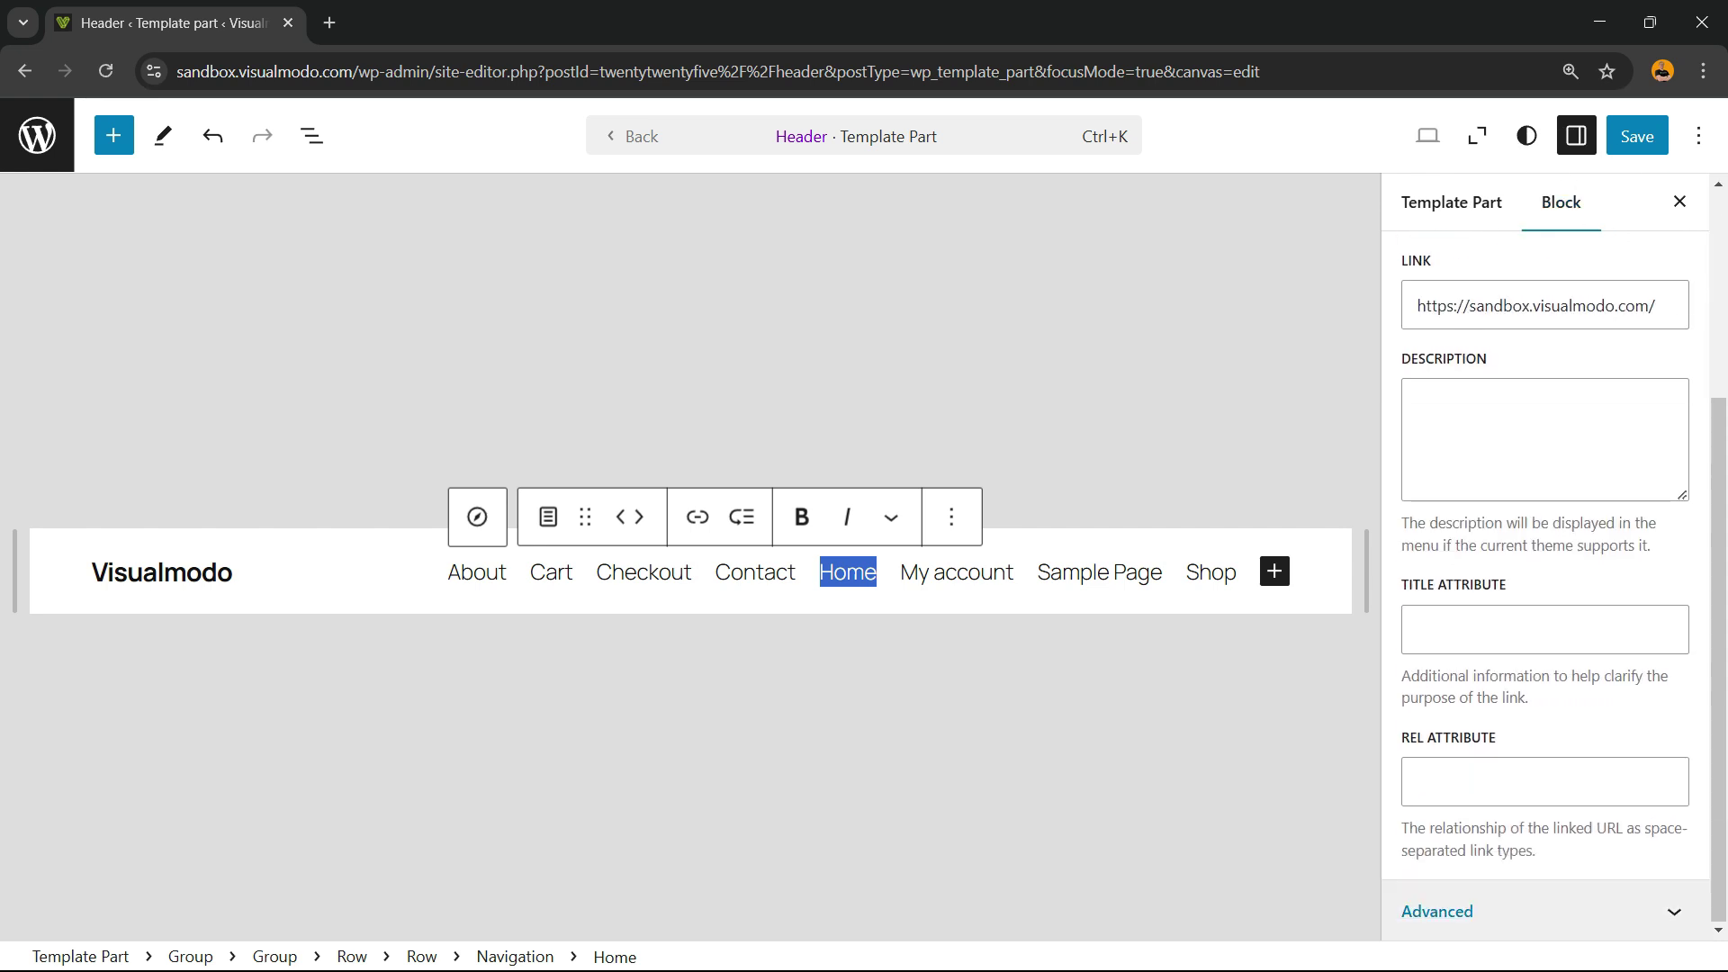
{"action": "left_click", "coordinate": [1437, 910]}
{"action": "scroll", "coordinate": [1545, 720], "scroll_direction": "down", "scroll_amount": 3}
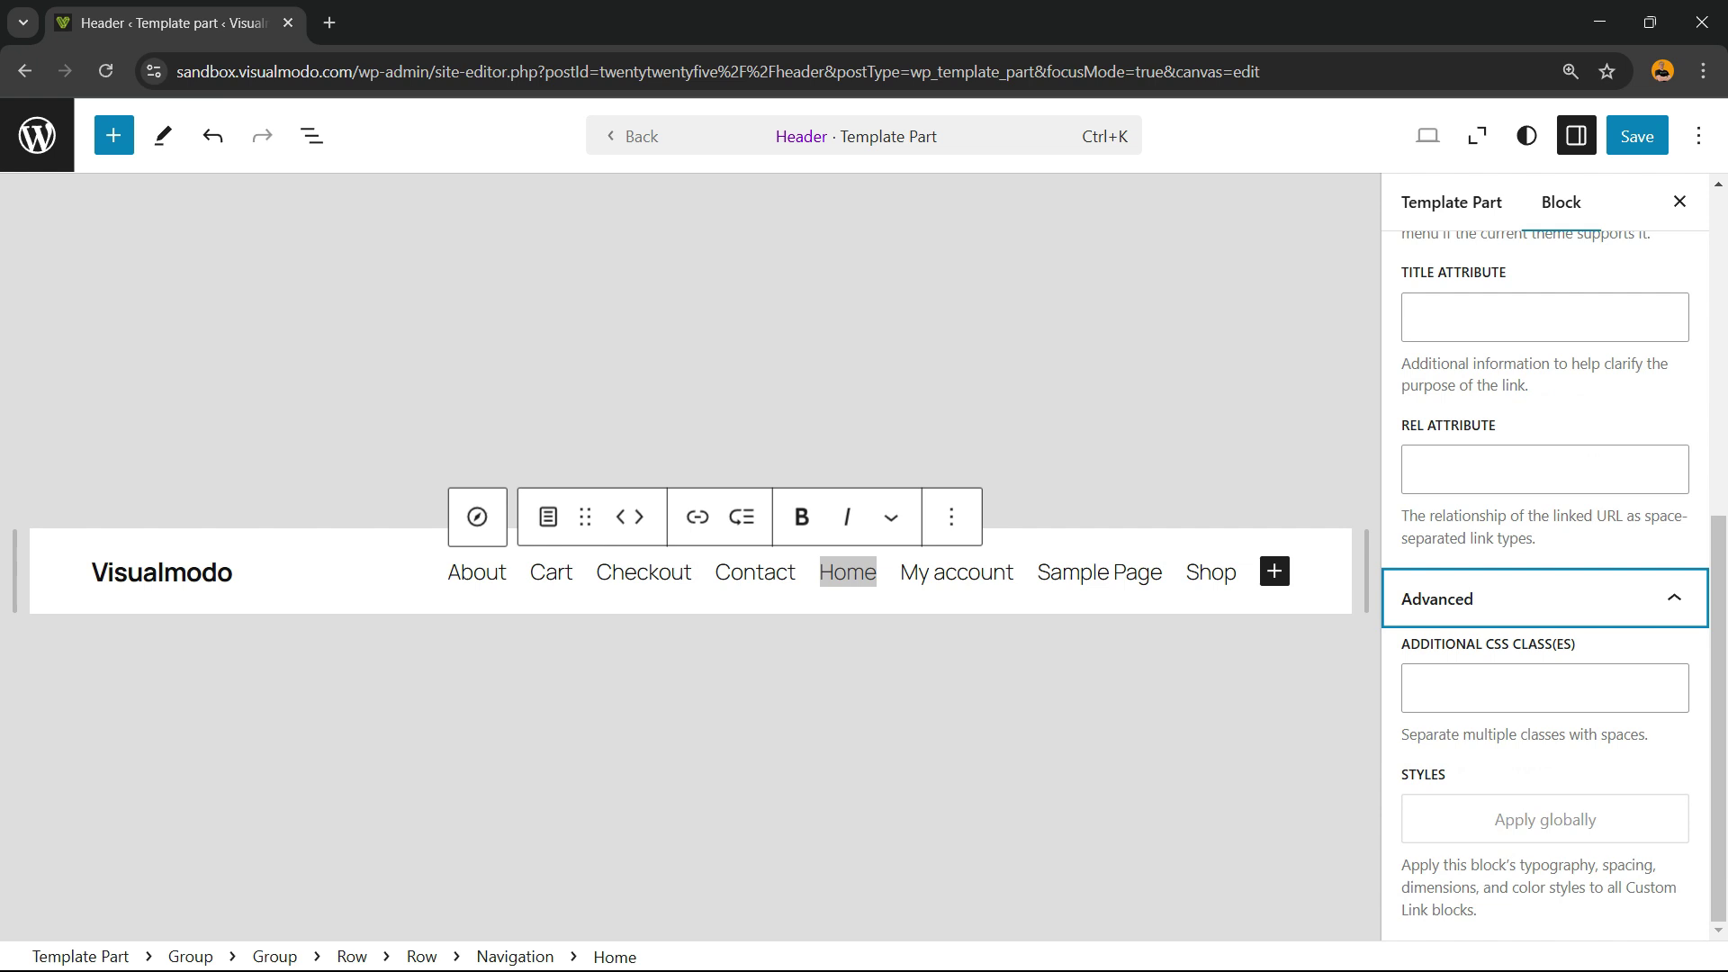
{"action": "key", "text": "Tab"}
{"action": "type", "text": ".hide-mobile"}
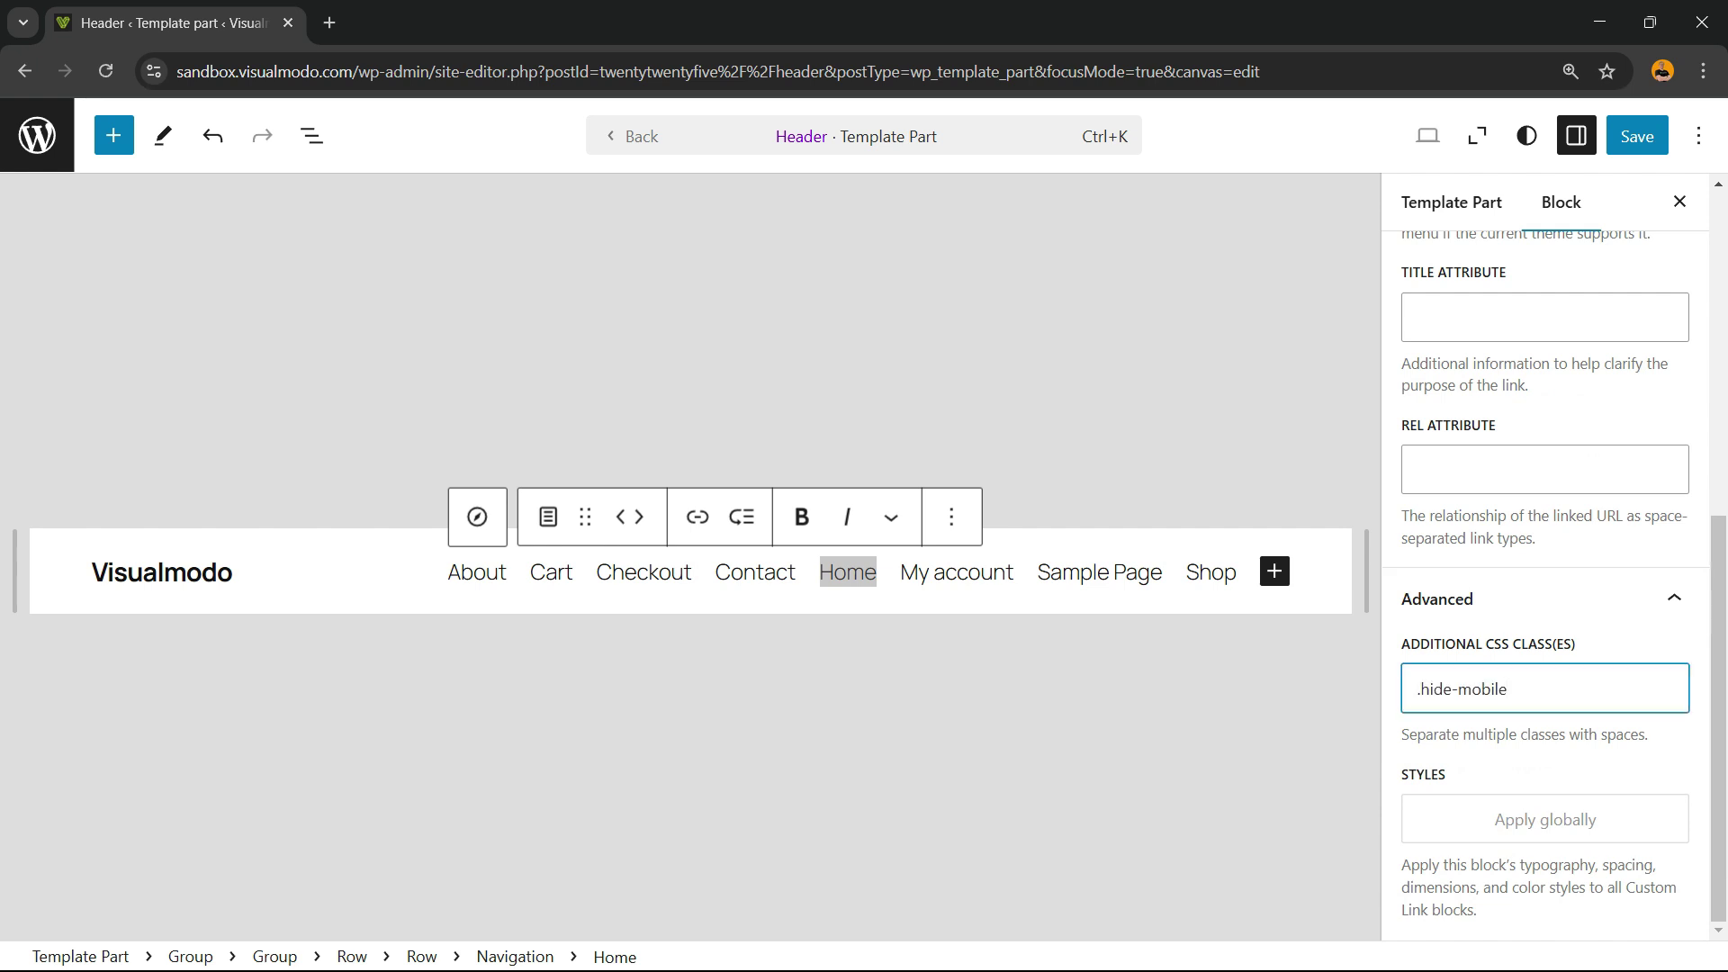
{"action": "key", "text": "ctrl+shift+Left"}
{"action": "key", "text": "ctrl+shift+Left"}
{"action": "key", "text": "ctrl+shift+Left"}
{"action": "key", "text": "Right"}
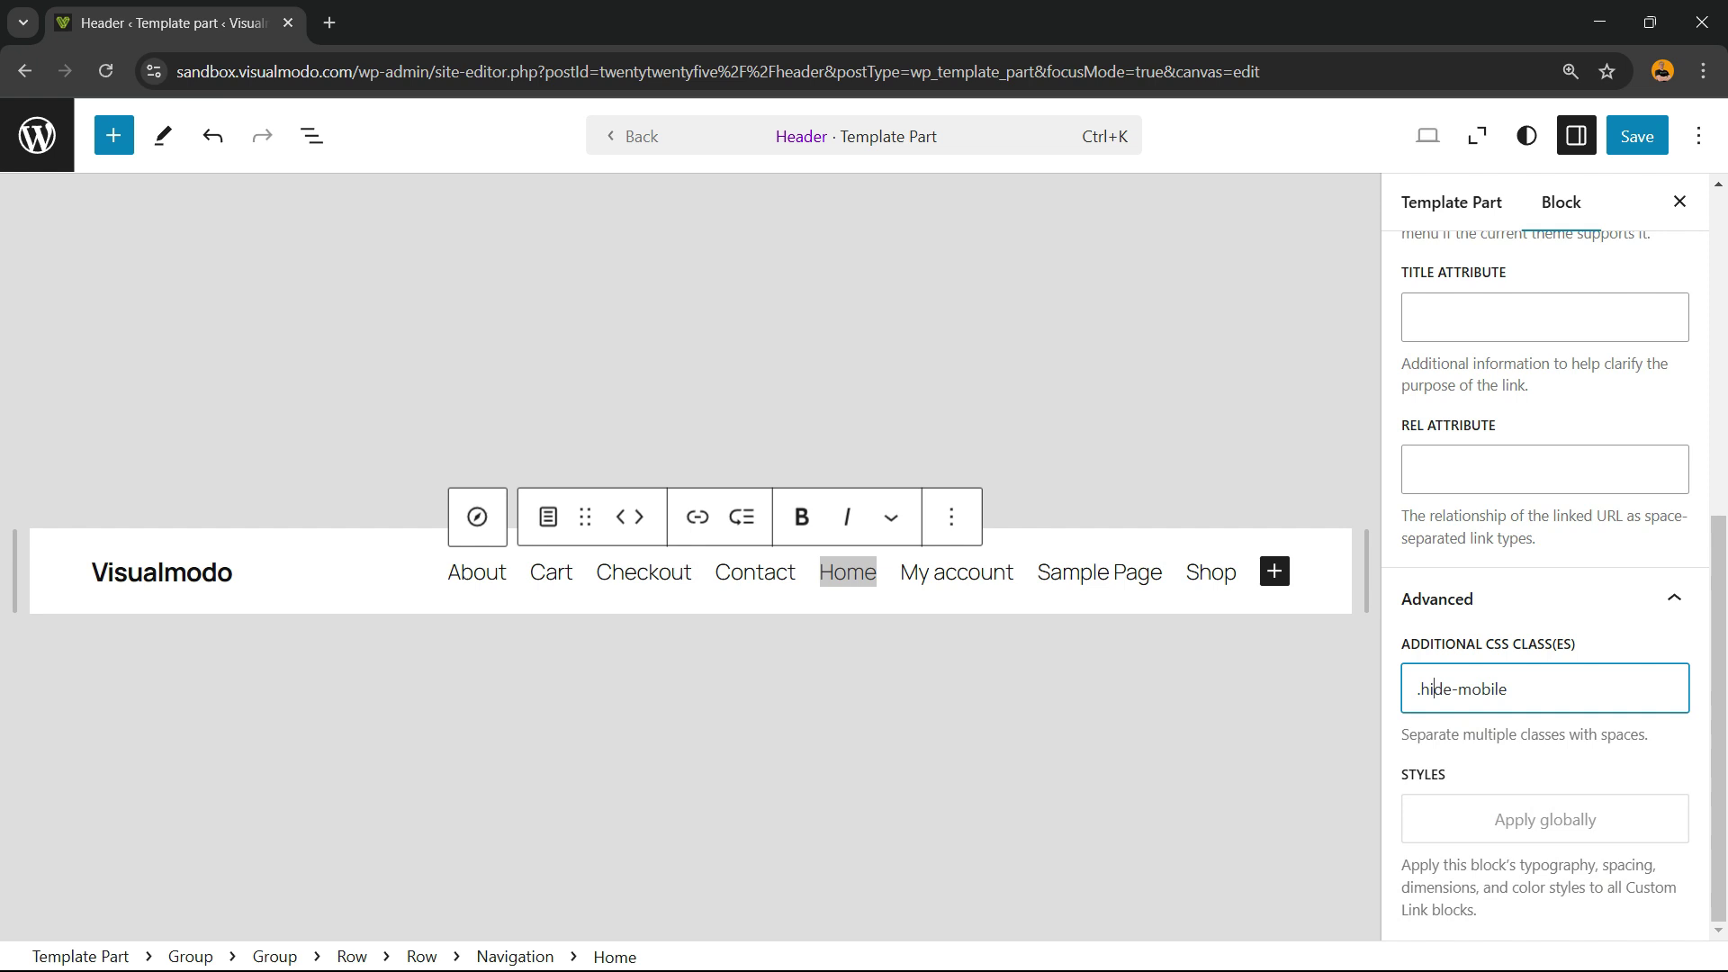
{"action": "key", "text": "ctrl+shift+Left"}
{"action": "key", "text": "Right"}
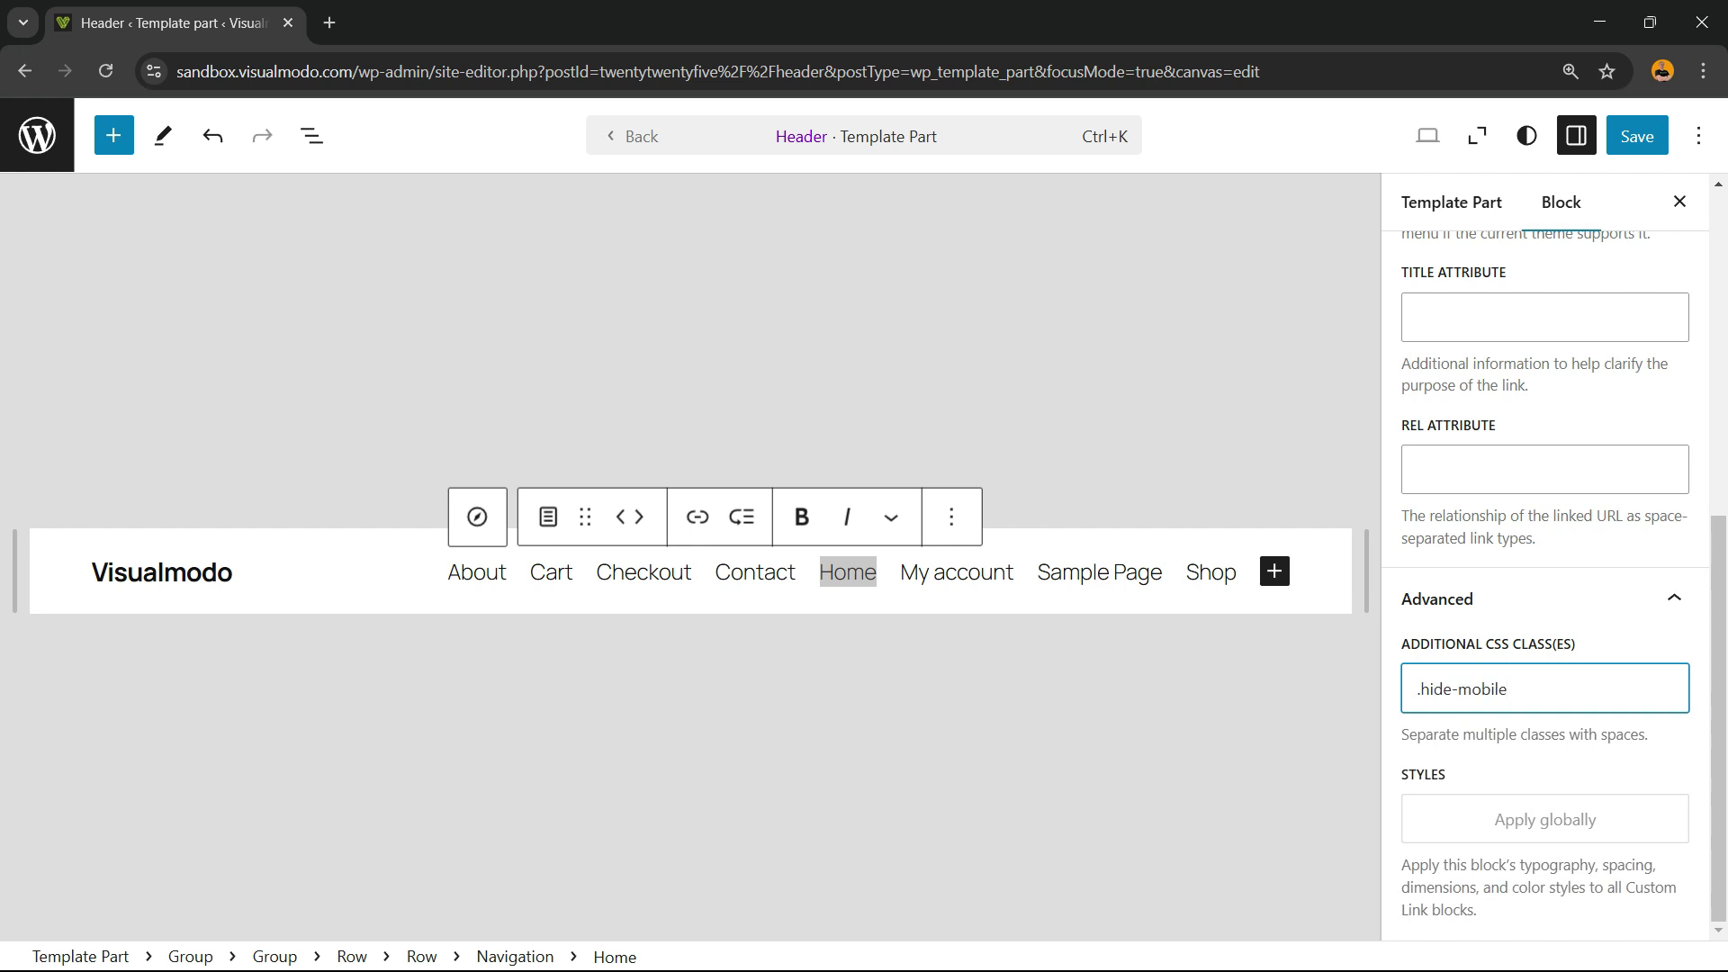
{"action": "left_click", "coordinate": [1636, 136]}
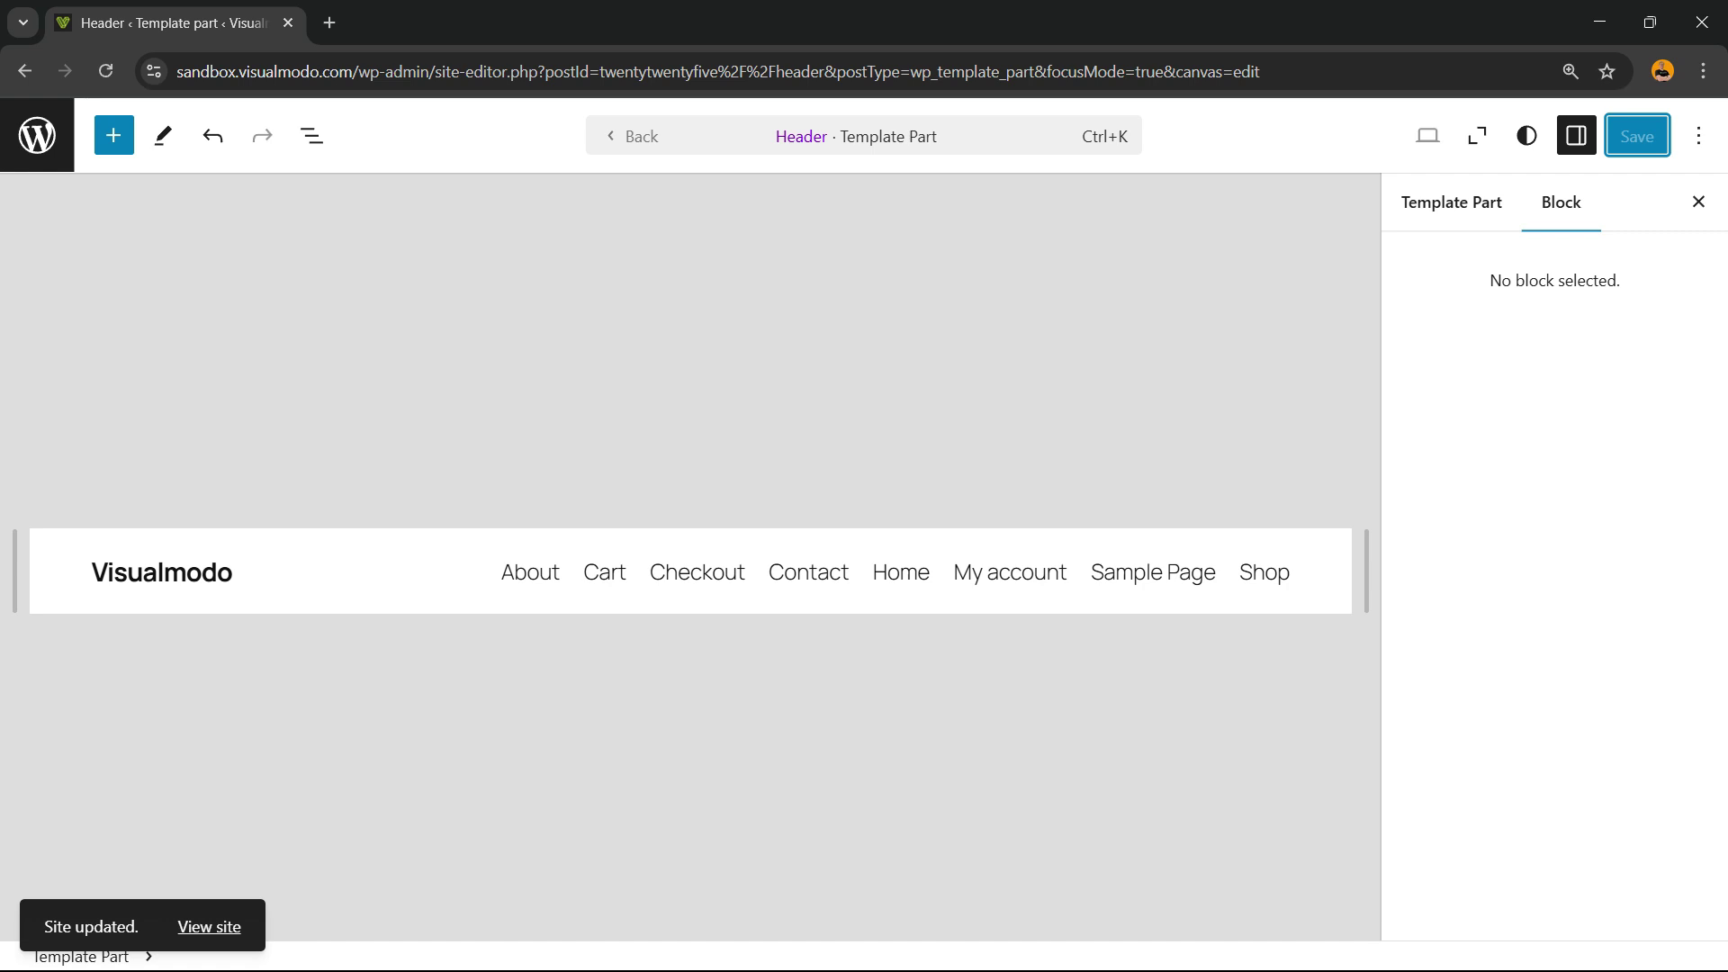
Step: Delete .hide-mobile from the Home link's Additional CSS class(es) field under Advanced
{"action": "left_click", "coordinate": [901, 572]}
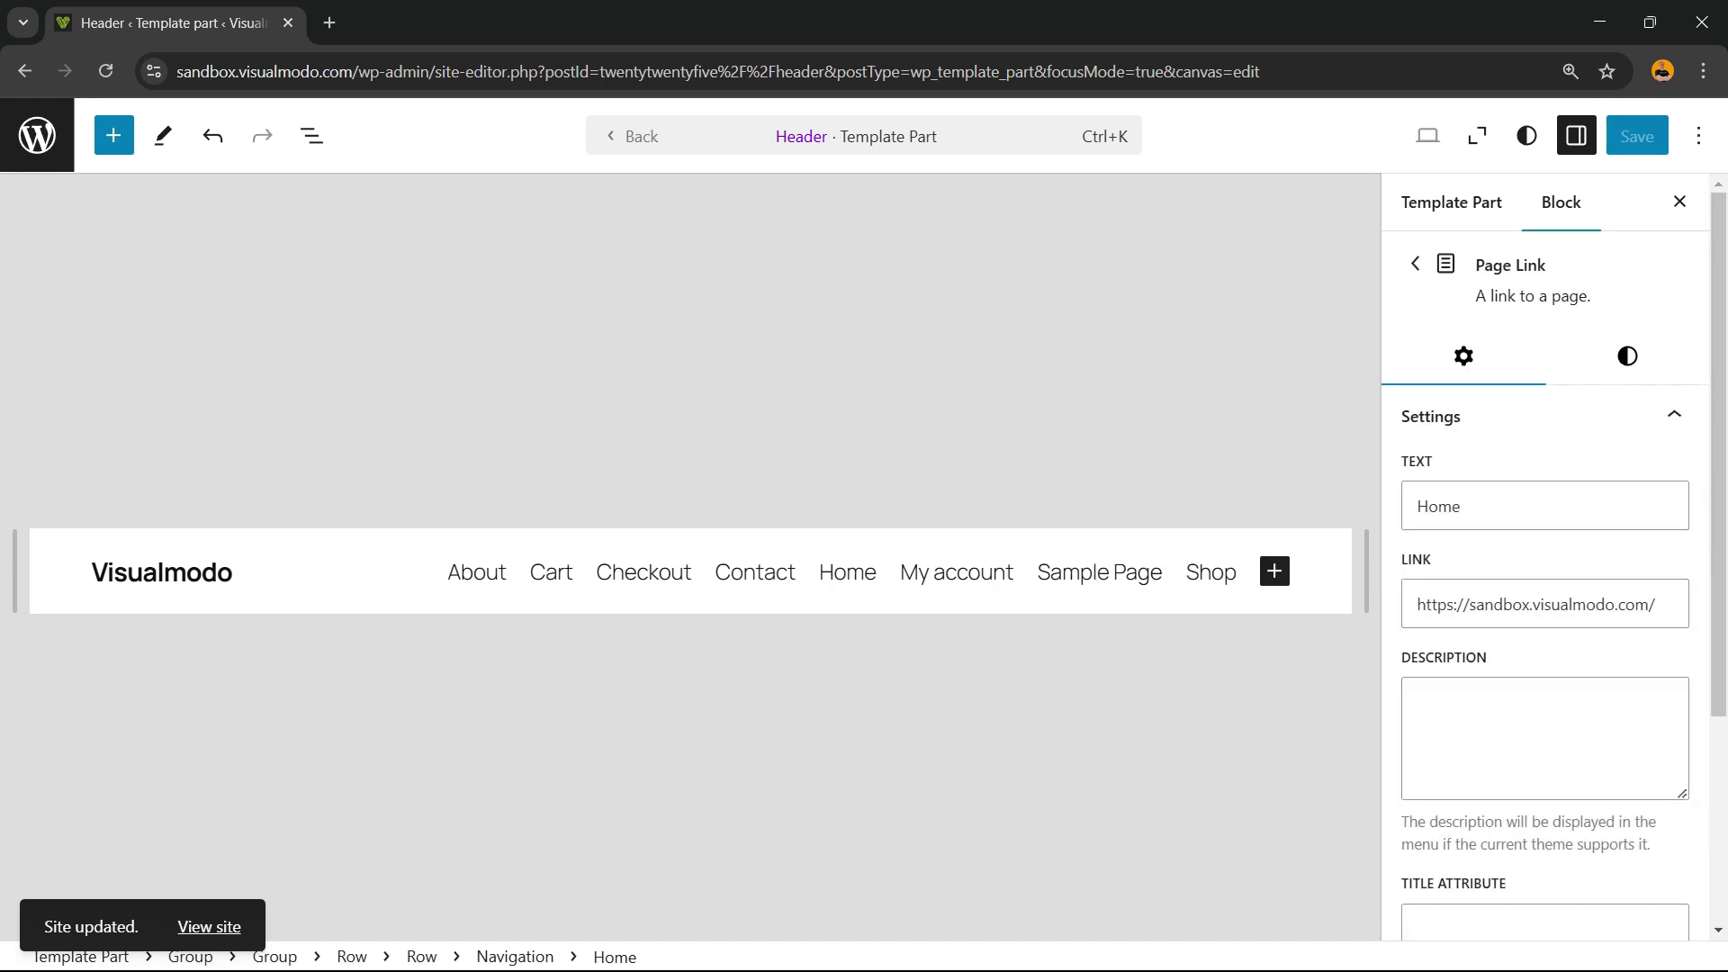
{"action": "key", "text": "ctrl+a"}
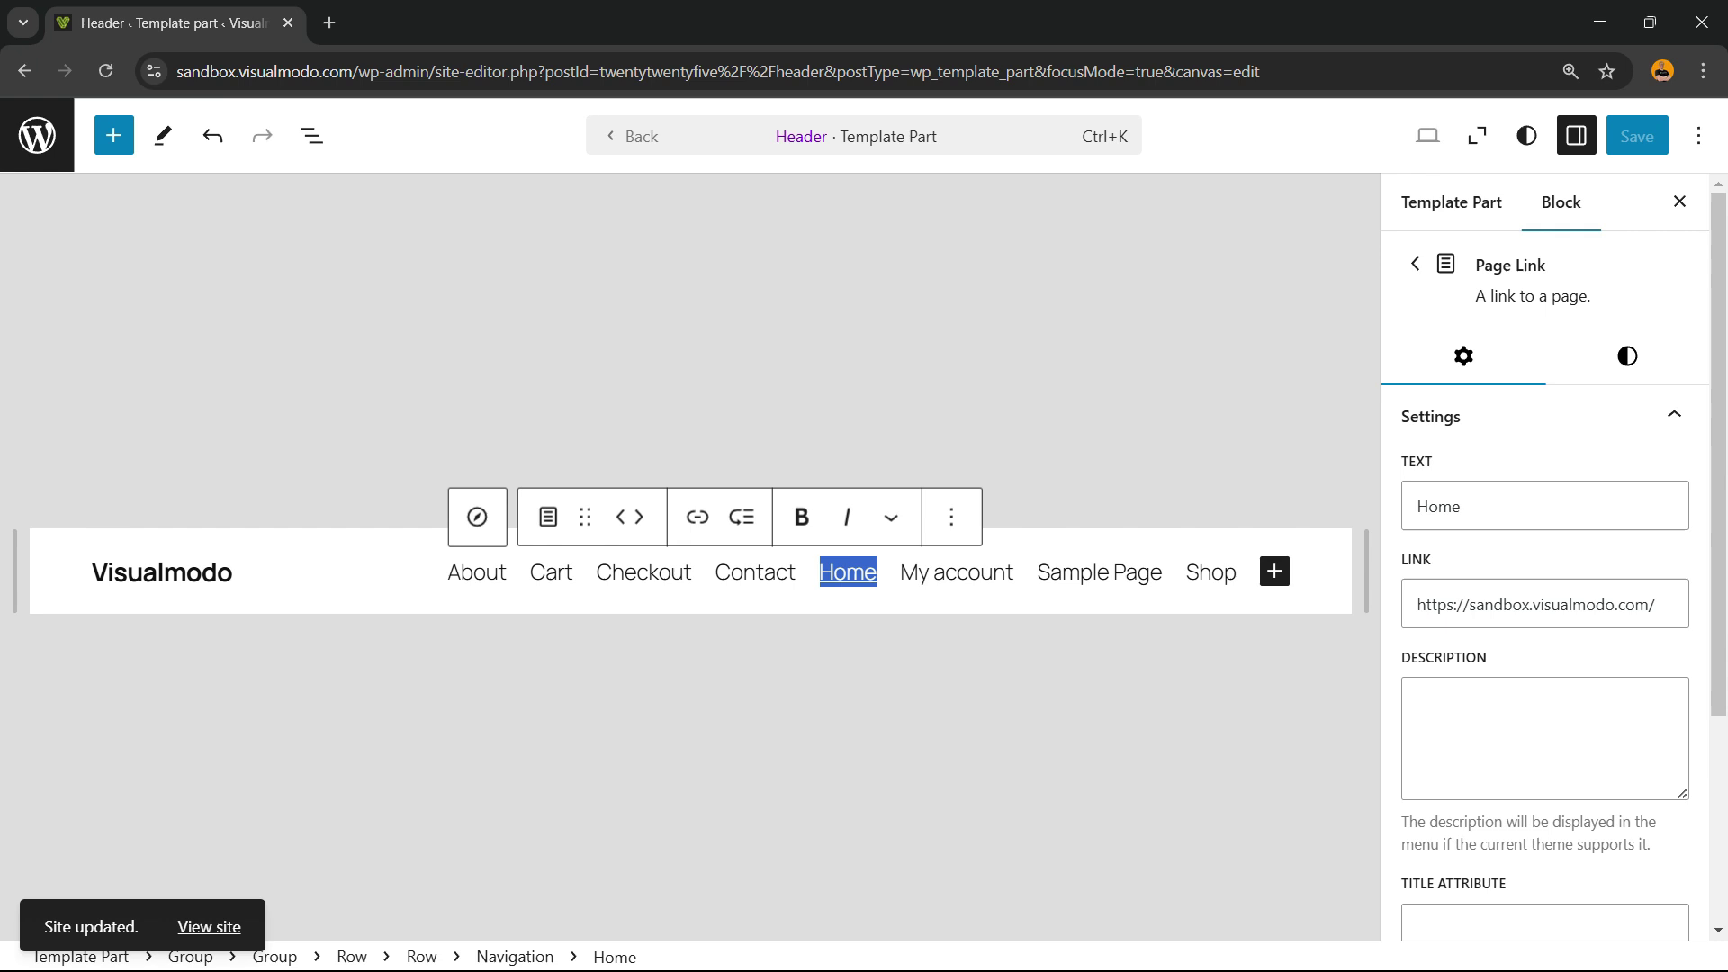
{"action": "scroll", "coordinate": [1545, 585], "scroll_direction": "down", "scroll_amount": 1}
{"action": "scroll", "coordinate": [1545, 585], "scroll_direction": "down", "scroll_amount": 2}
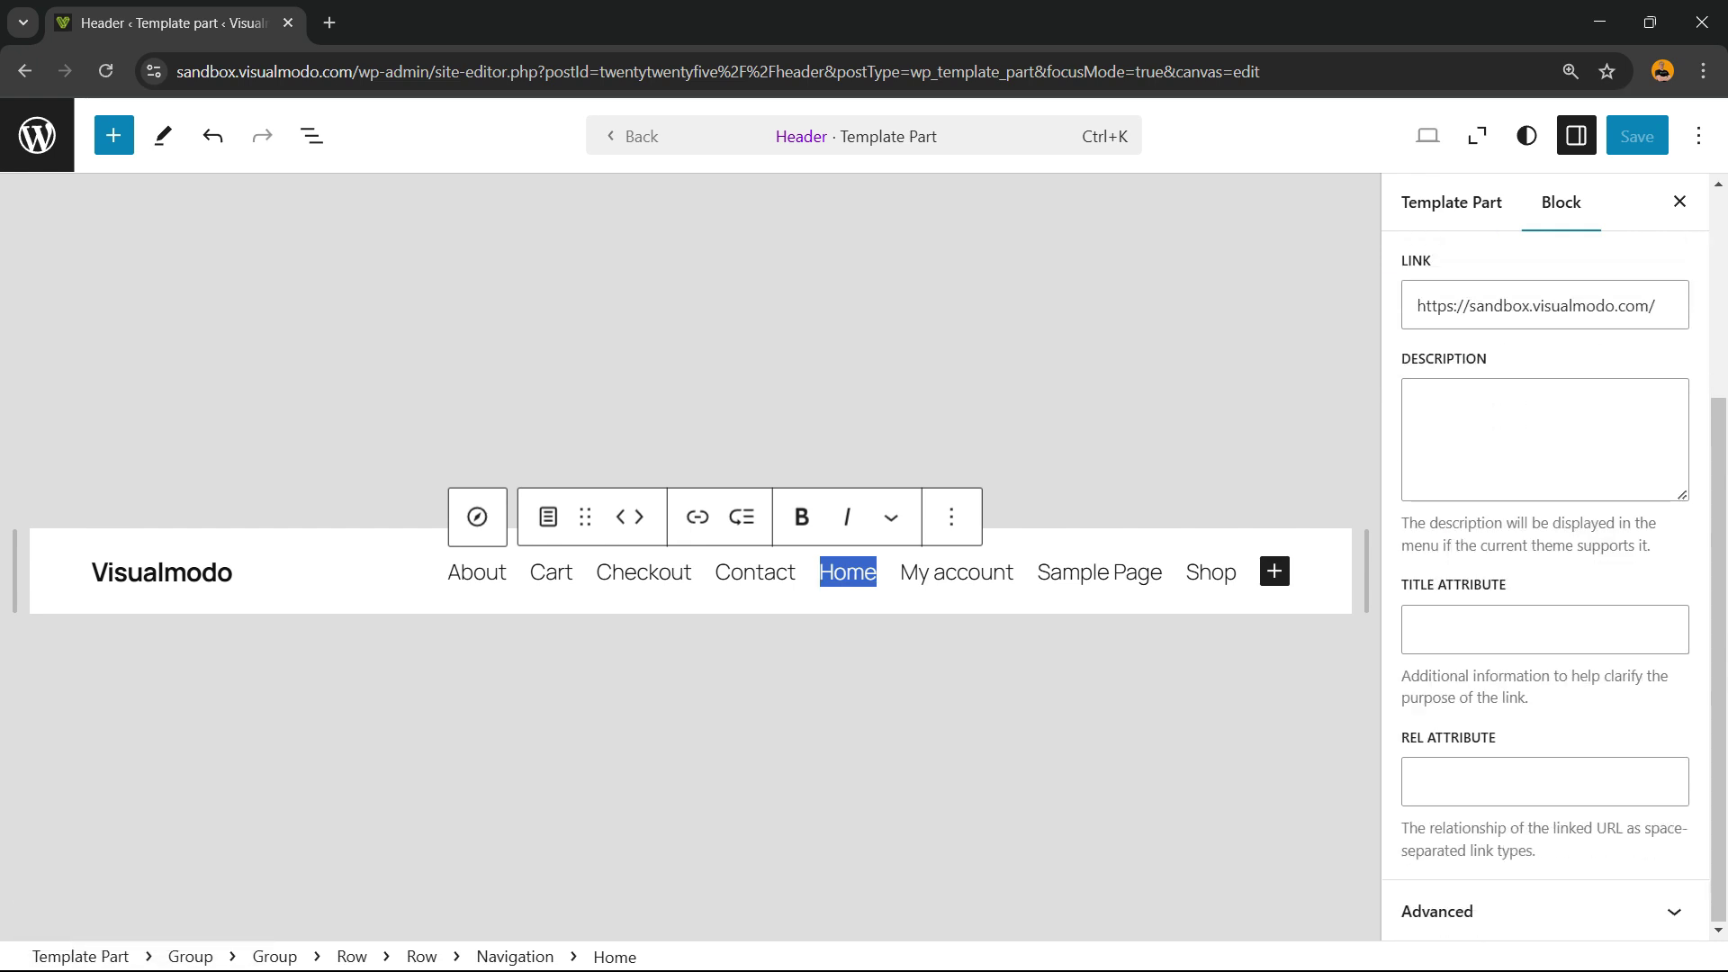
{"action": "left_click", "coordinate": [1437, 911]}
{"action": "left_click", "coordinate": [1544, 689]}
{"action": "key", "text": "ctrl+a"}
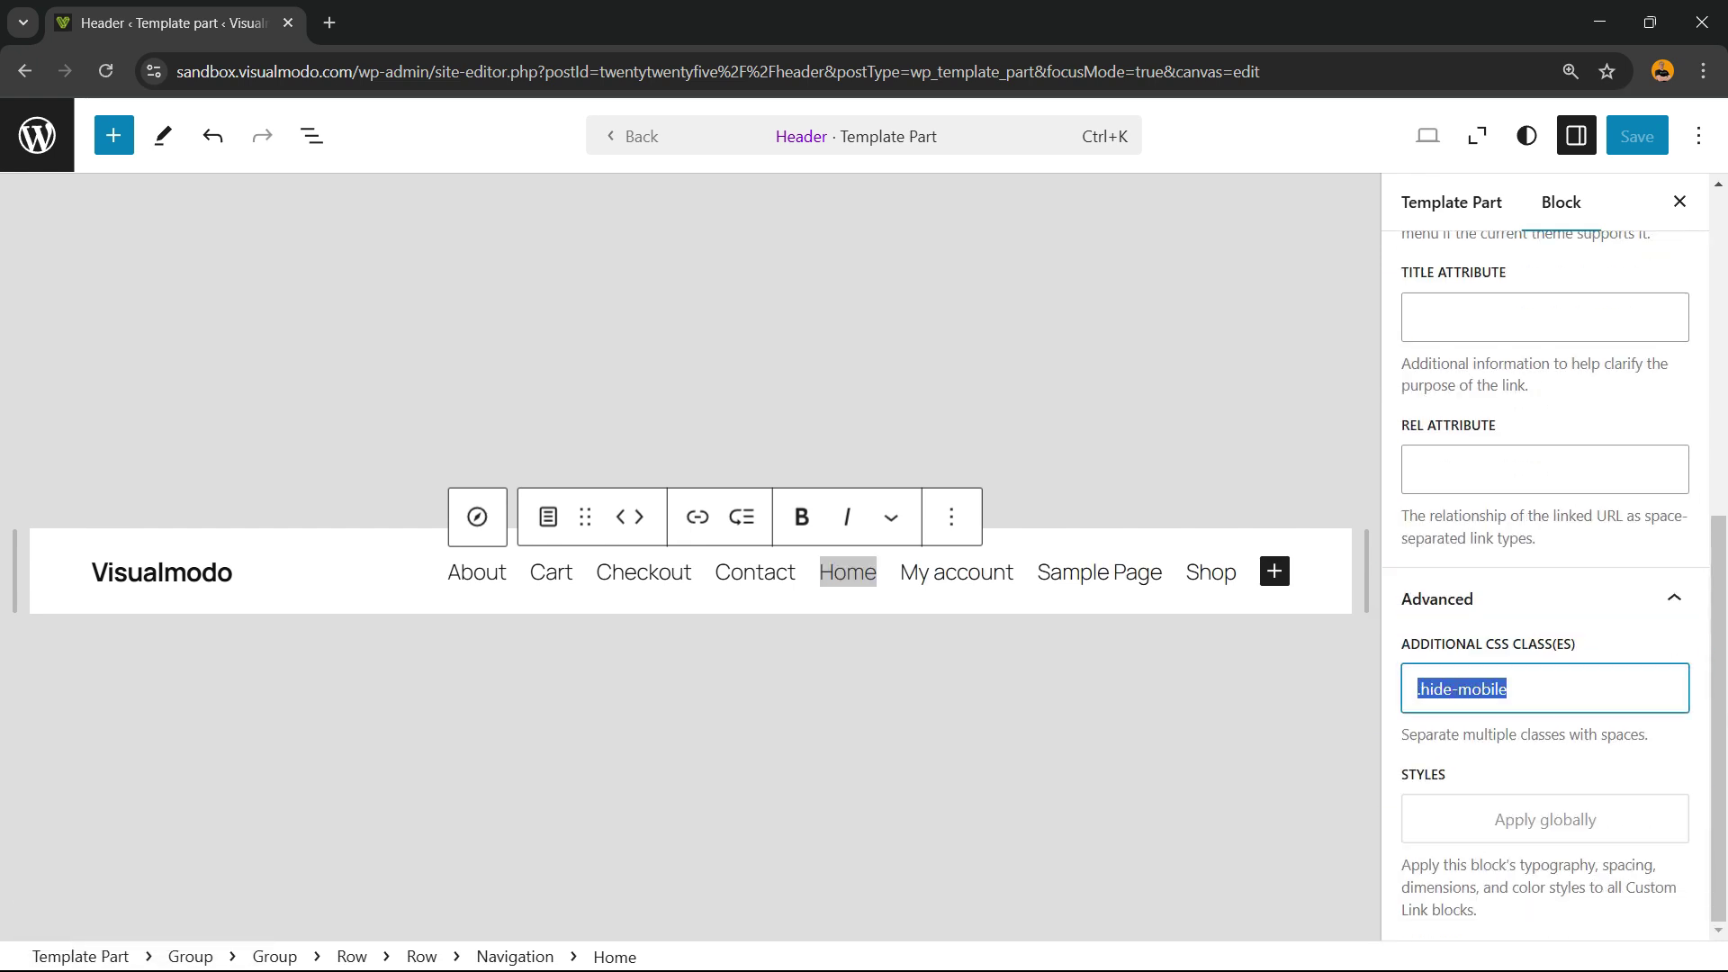
{"action": "key", "text": "BackSpace"}
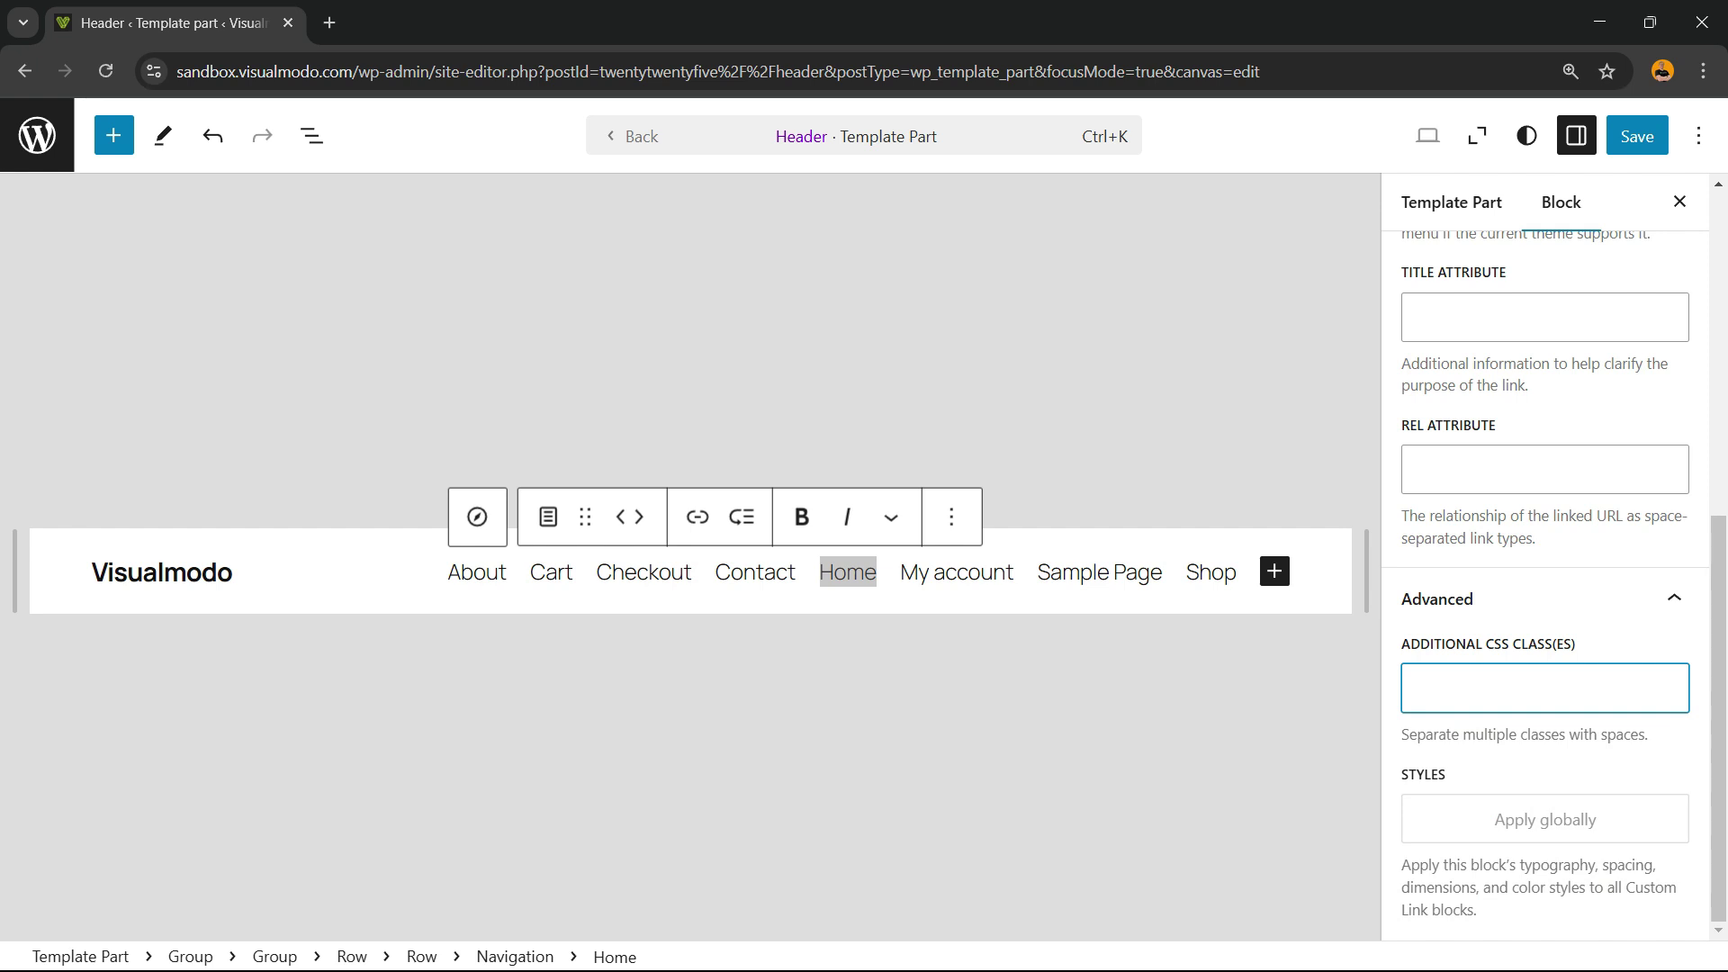